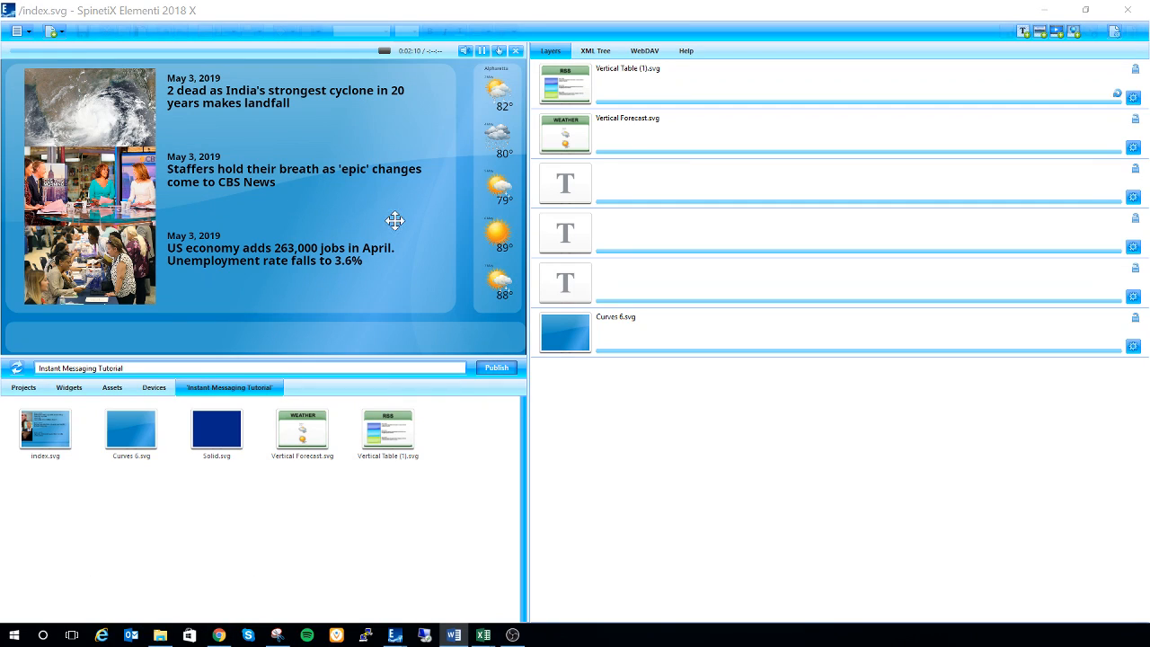
# Step: Add the Text Ticker widget from the Data Feeds widgets as the topmost layer of index.svg
pyautogui.click(68, 389)
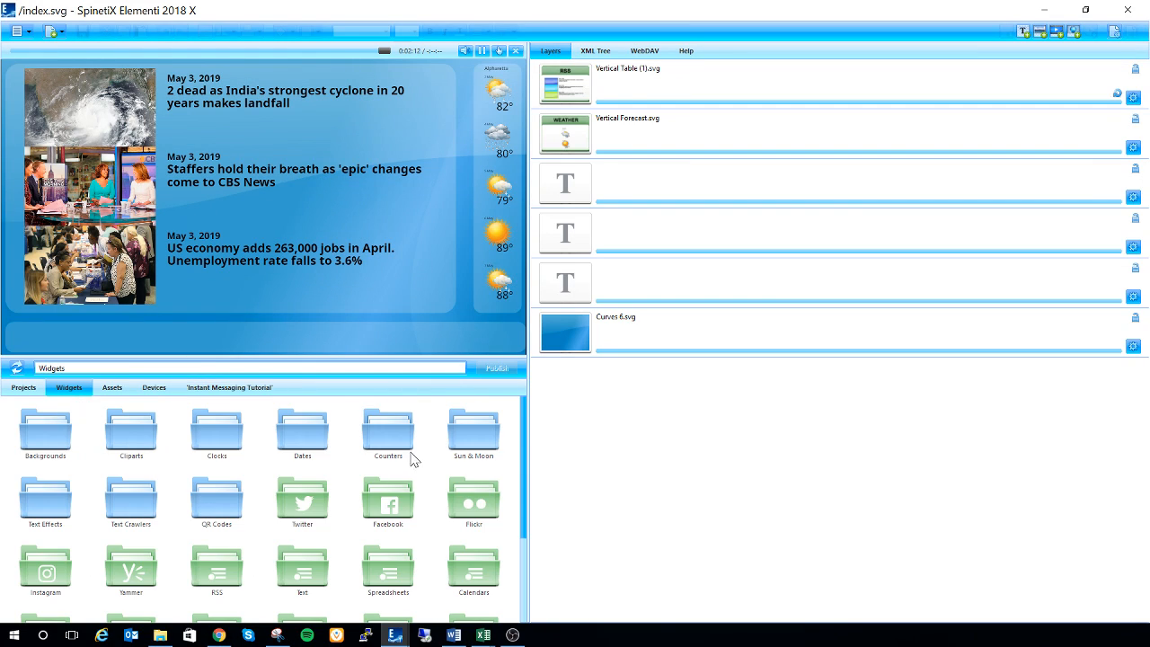
pyautogui.scroll(-2, 368, 504)
pyautogui.scroll(-1, 368, 508)
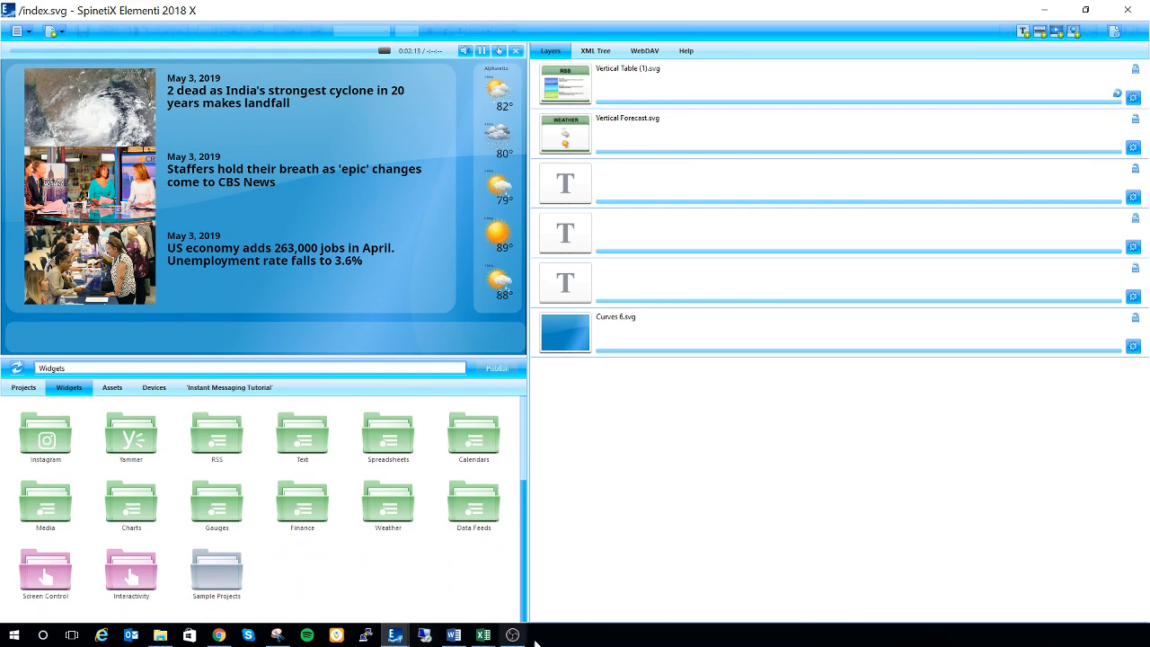
pyautogui.click(470, 512)
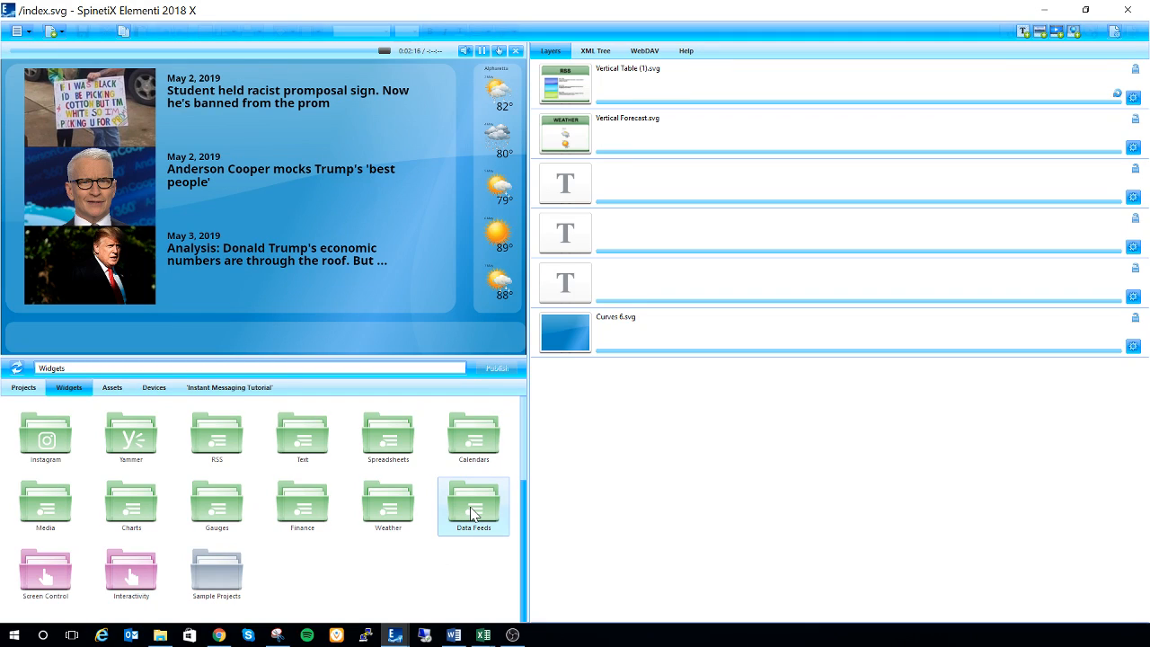
pyautogui.doubleClick(471, 512)
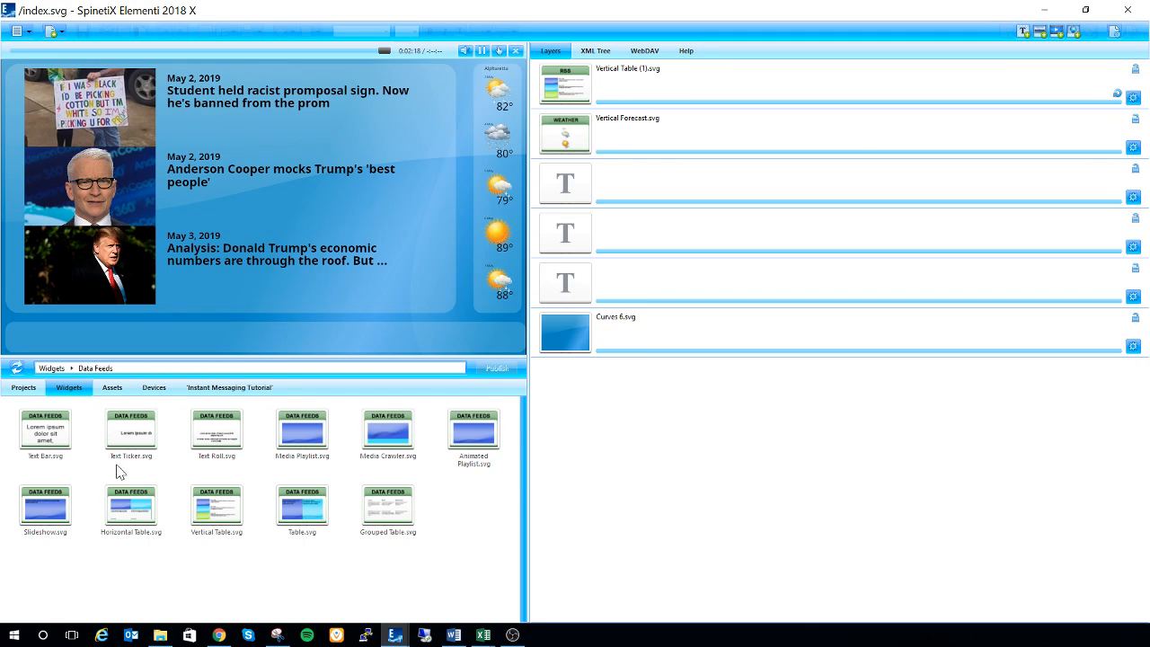
pyautogui.click(134, 436)
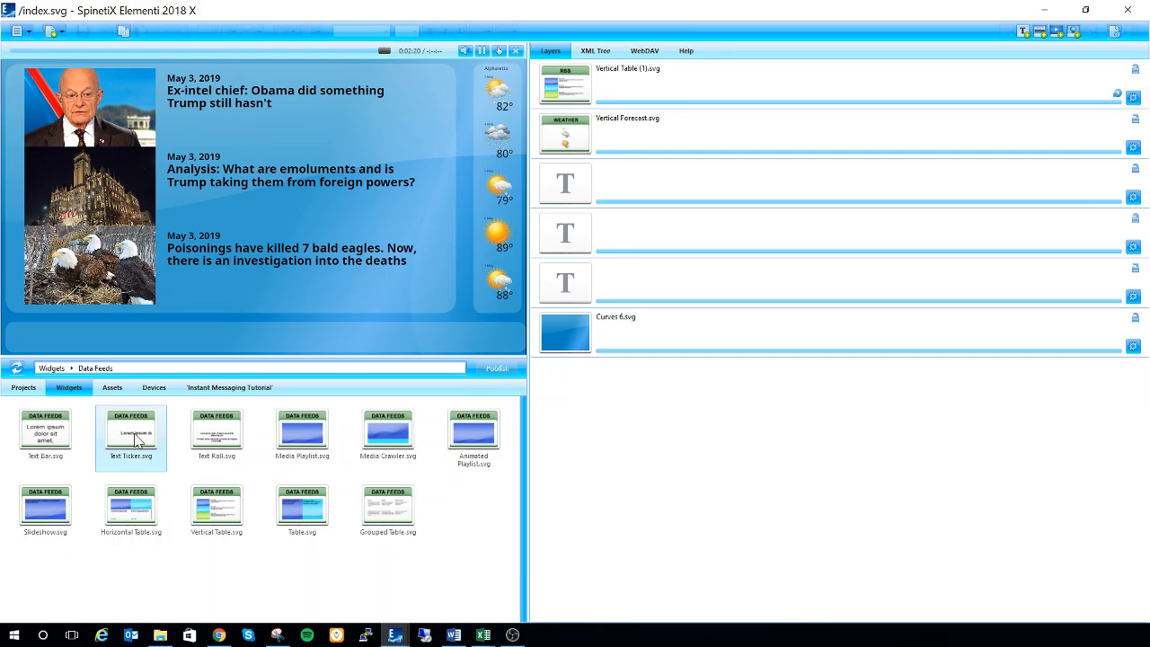
pyautogui.moveTo(134, 438); pyautogui.dragTo(670, 423)
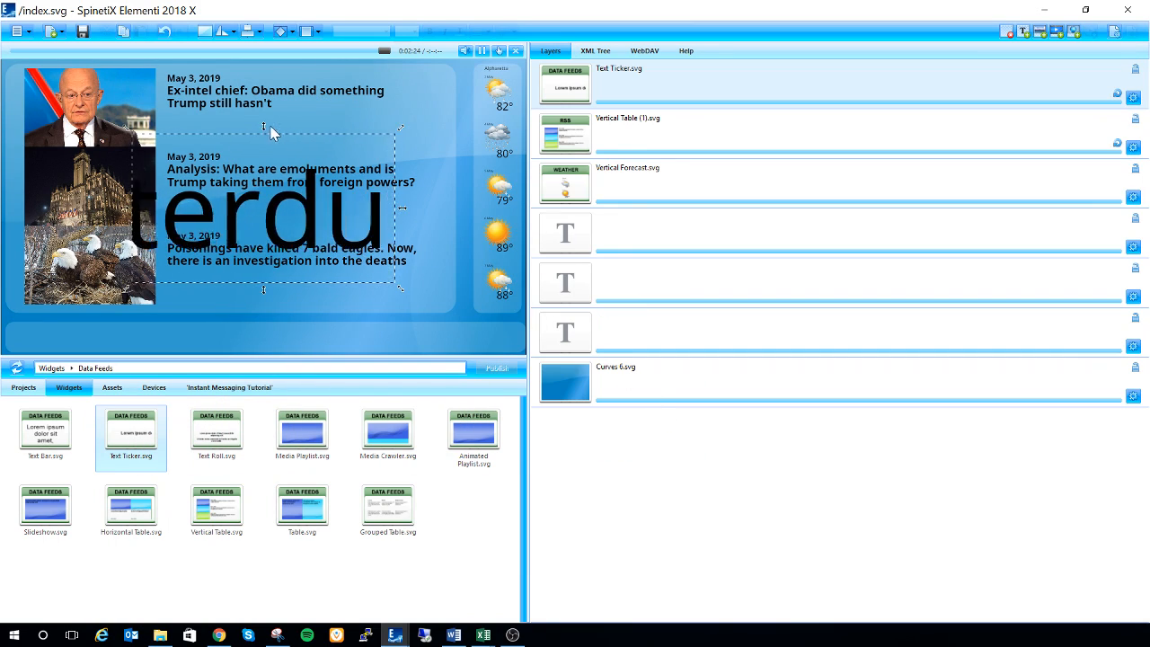
# Step: Resize the text ticker so it fills the full width of the empty bar beneath the news table
pyautogui.moveTo(264, 127); pyautogui.dragTo(282, 336)
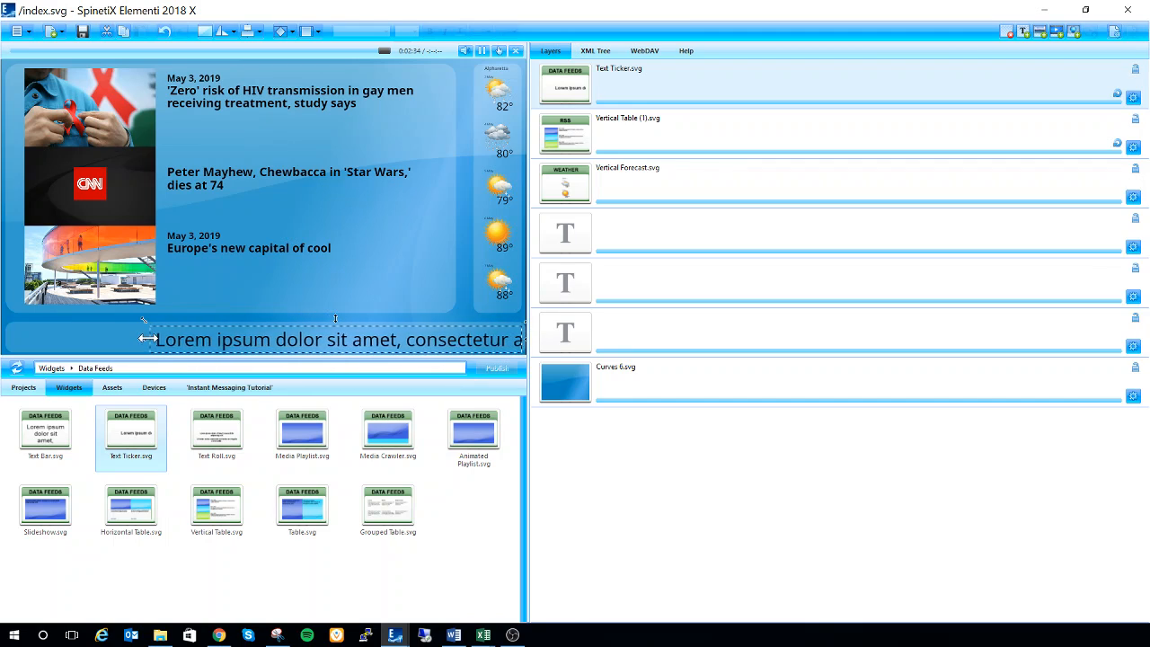
pyautogui.moveTo(23, 327); pyautogui.dragTo(8, 335)
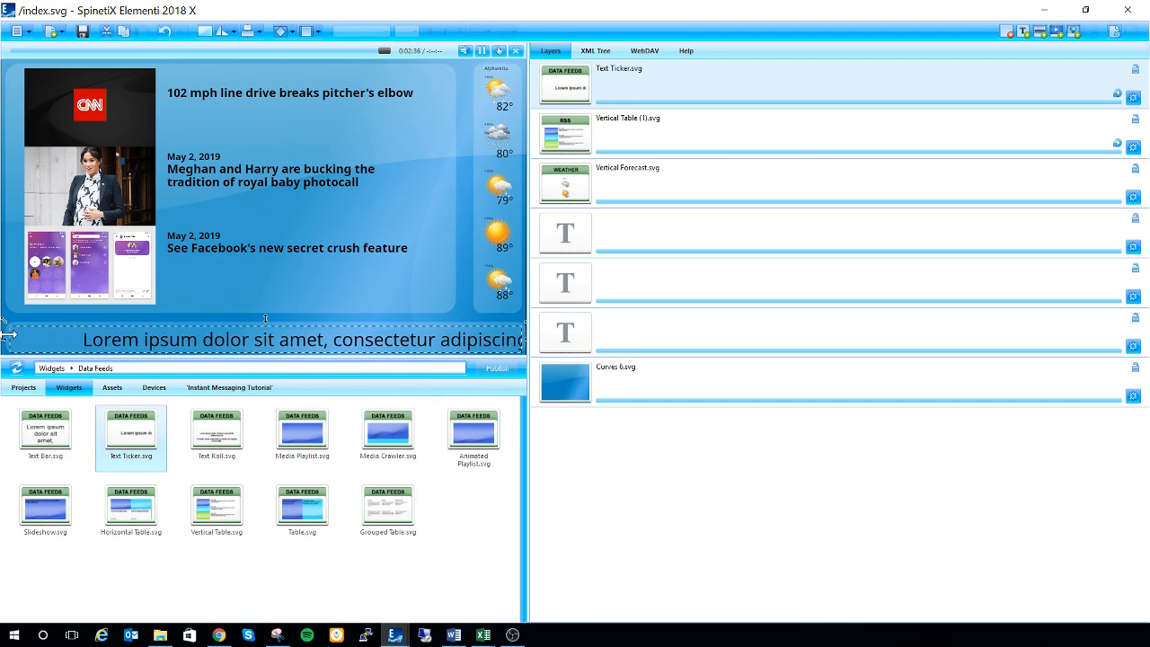
# Step: Open the text ticker's data properties and set the source type to Shared Variable
pyautogui.doubleClick(629, 87)
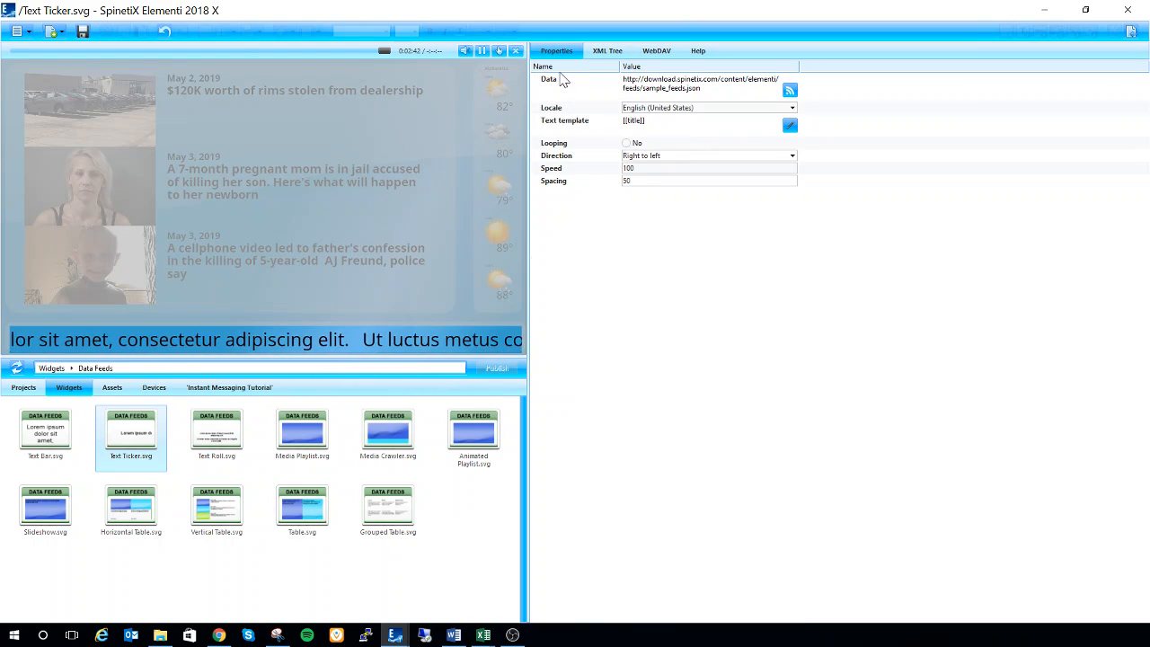
pyautogui.click(790, 94)
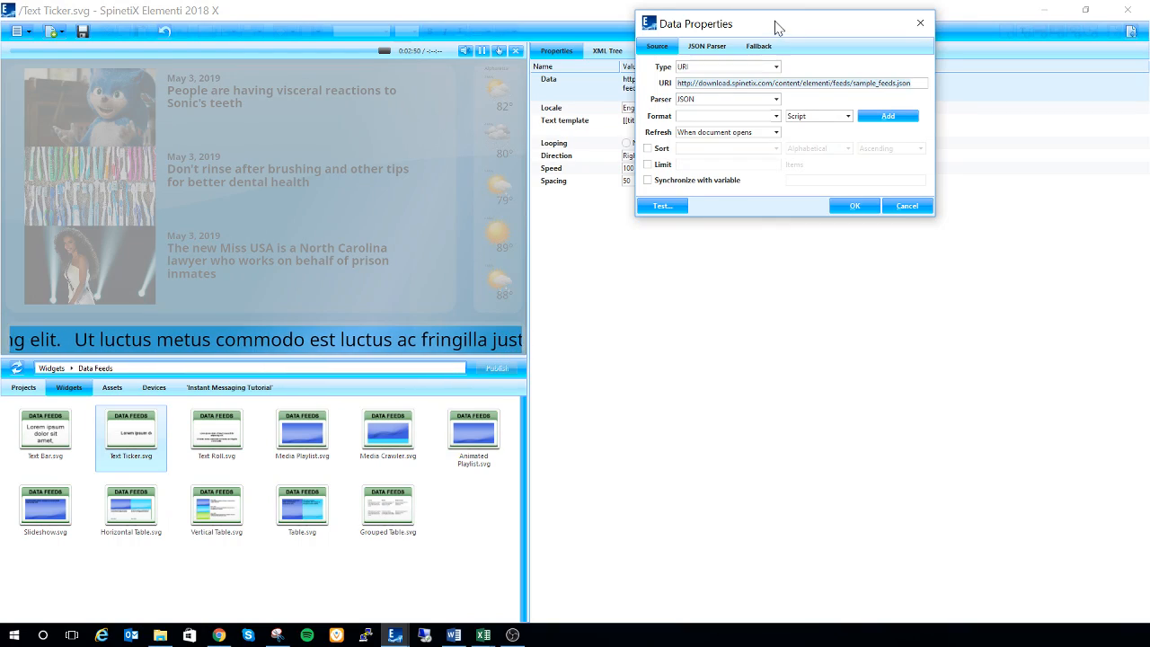
pyautogui.moveTo(773, 31); pyautogui.dragTo(544, 104)
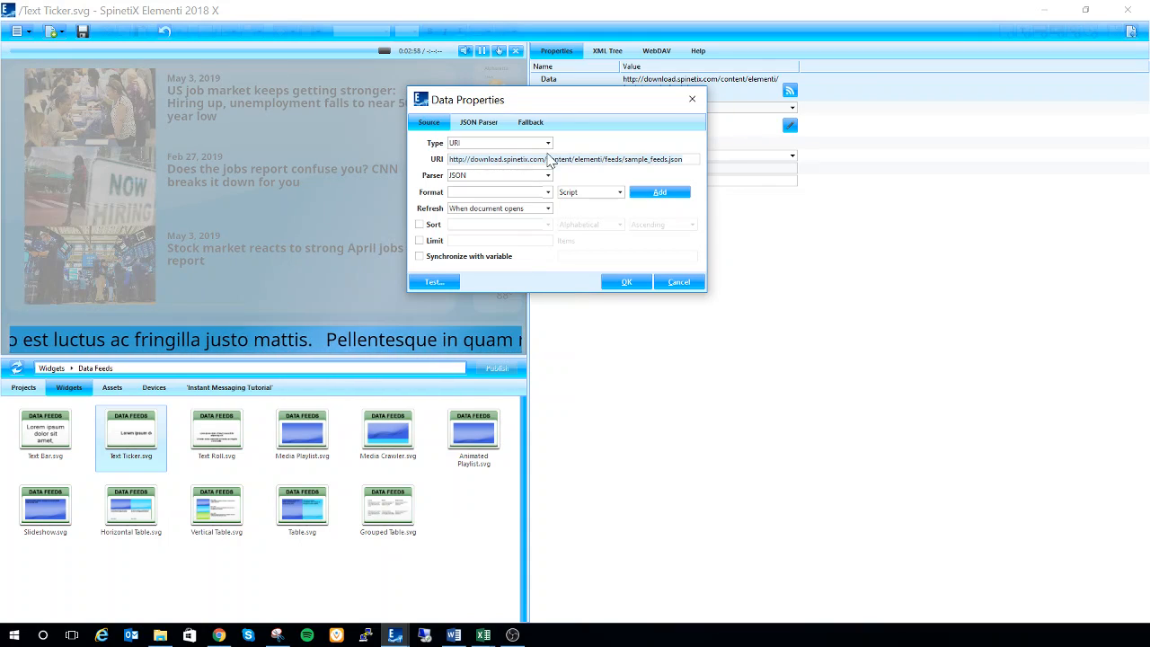
pyautogui.click(549, 143)
pyautogui.click(539, 155)
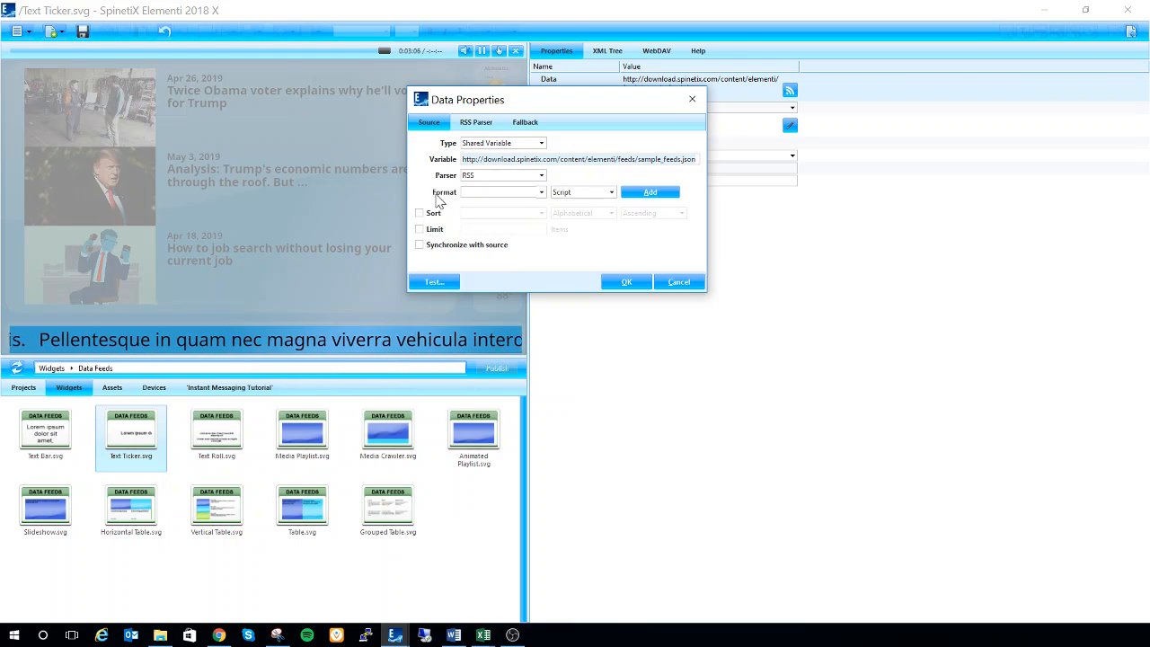
# Step: Name the shared variable variable1, choose the RegExp parser and apply the data properties
pyautogui.click(695, 159)
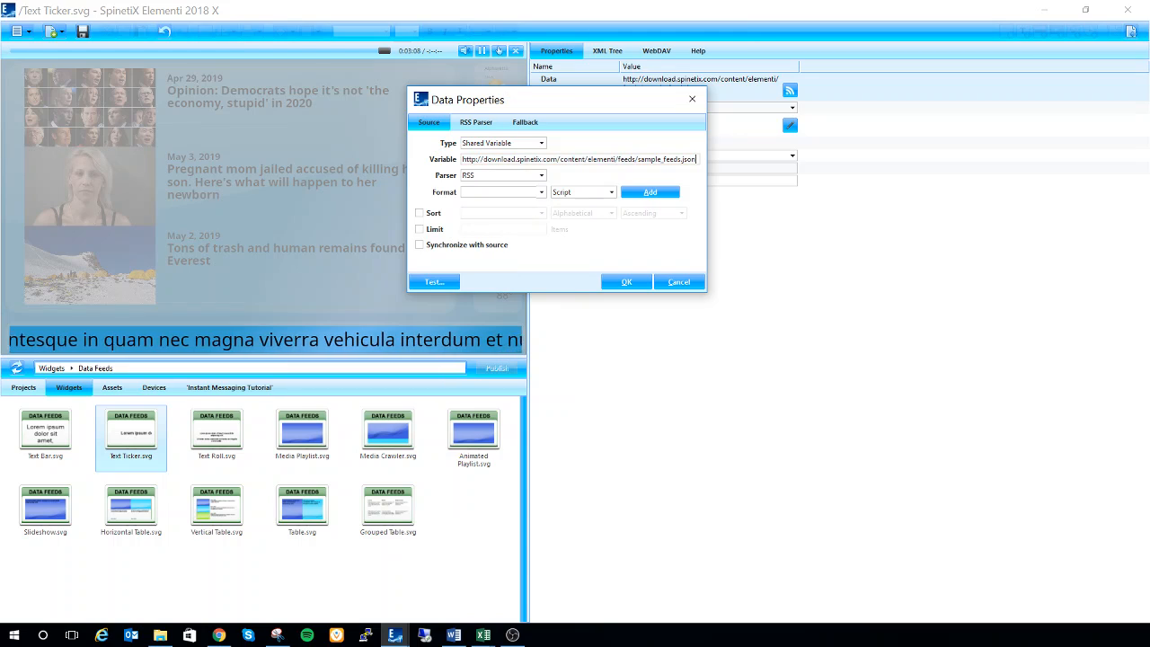
pyautogui.press('BackSpace')
pyautogui.press('BackSpace')
pyautogui.press('BackSpace')
pyautogui.press('BackSpace')
pyautogui.press('BackSpace')
pyautogui.press('BackSpace')
pyautogui.press('BackSpace')
pyautogui.press('BackSpace')
pyautogui.press('BackSpace')
pyautogui.press('BackSpace')
pyautogui.press('BackSpace')
pyautogui.press('BackSpace')
pyautogui.press('BackSpace')
pyautogui.press('BackSpace')
pyautogui.press('BackSpace')
pyautogui.press('BackSpace')
pyautogui.press('BackSpace')
pyautogui.press('BackSpace')
pyautogui.press('BackSpace')
pyautogui.press('BackSpace')
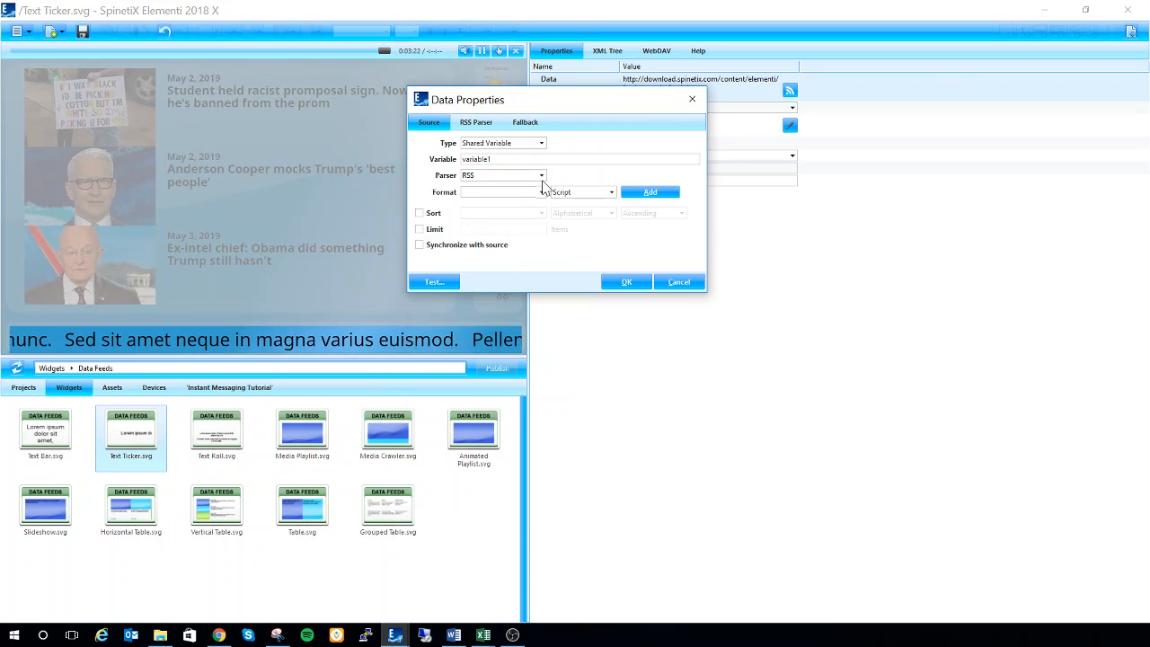
pyautogui.click(542, 177)
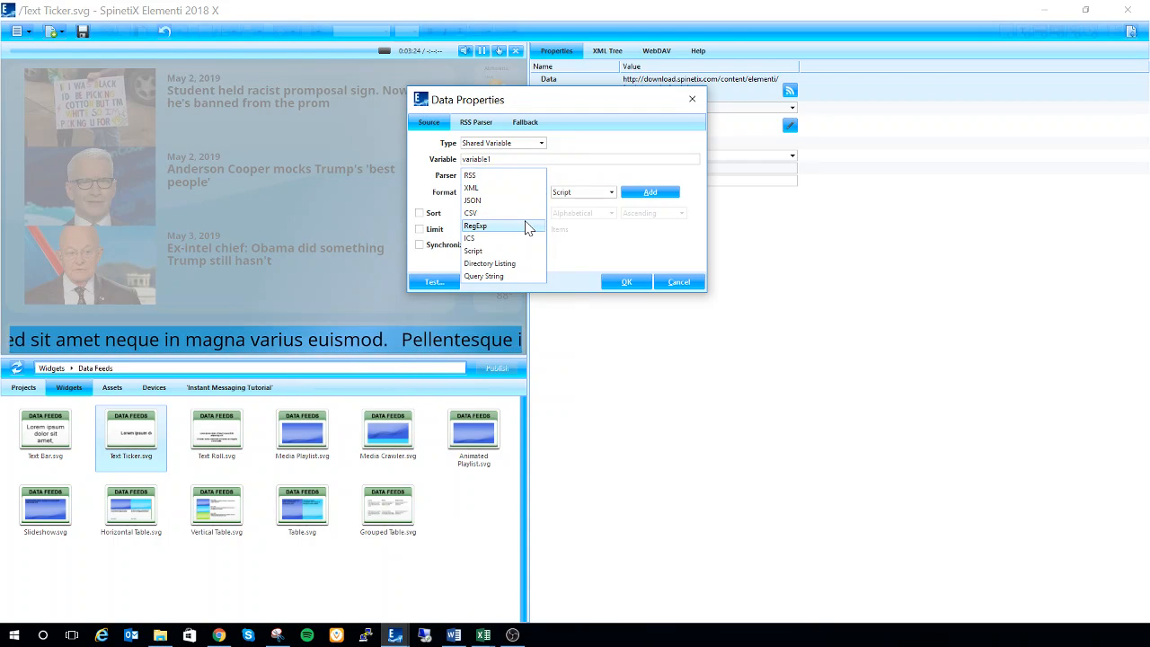
pyautogui.click(529, 225)
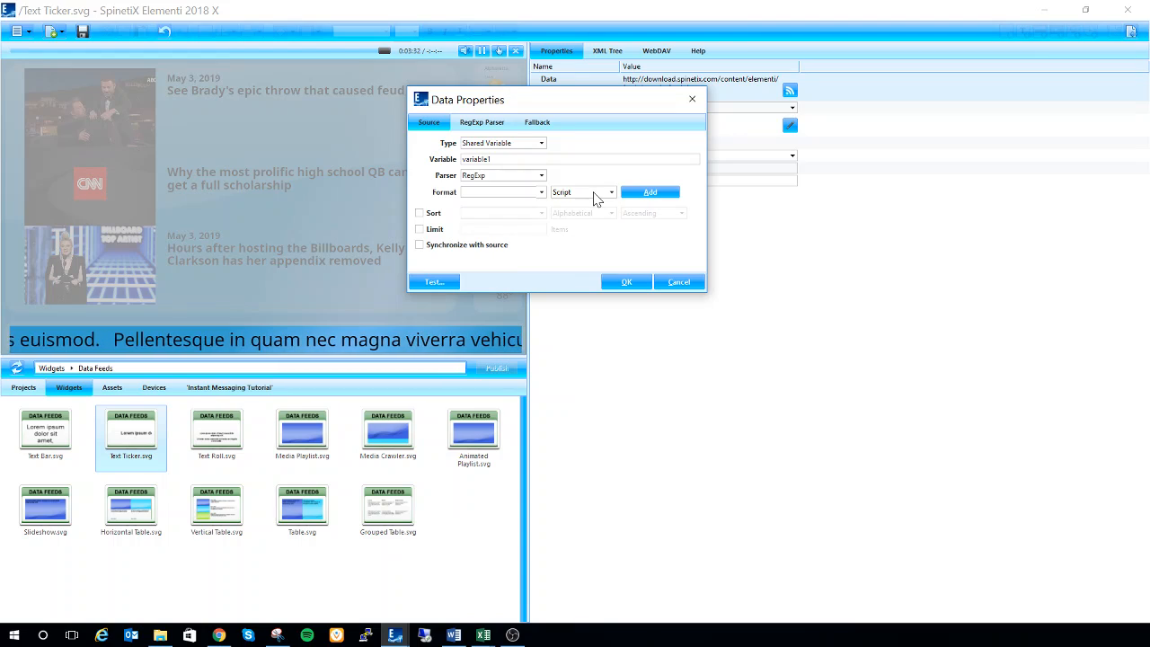
pyautogui.click(626, 282)
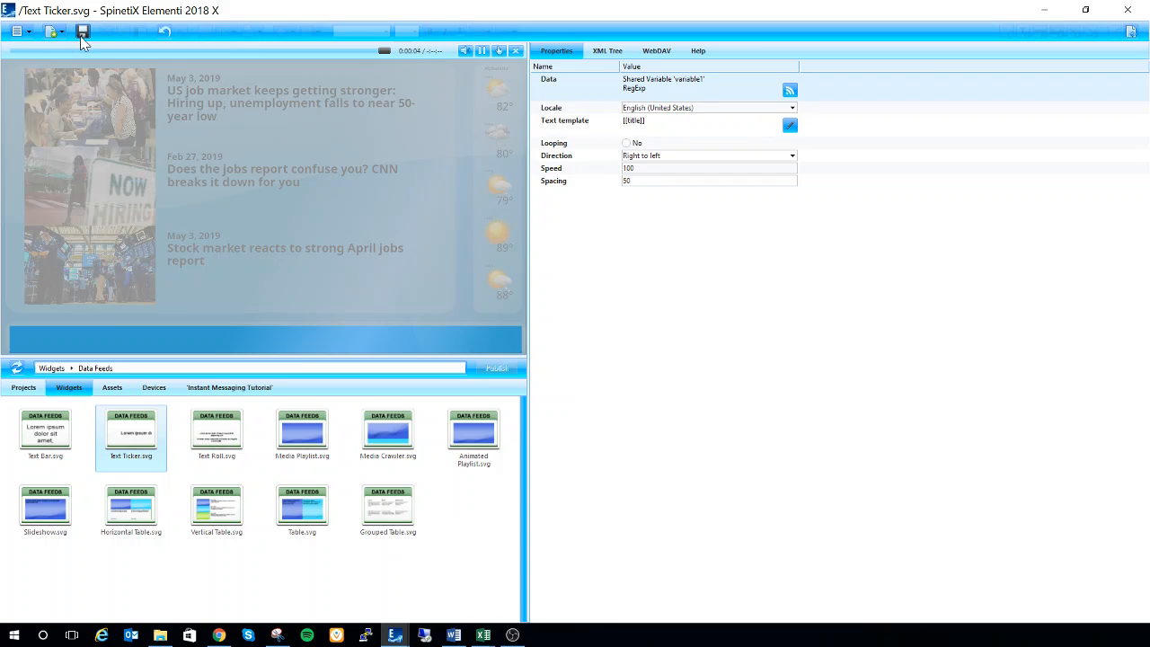
# Step: Save the text ticker document and return to the layers of index.svg
pyautogui.hotkey('ctrl', 'o')
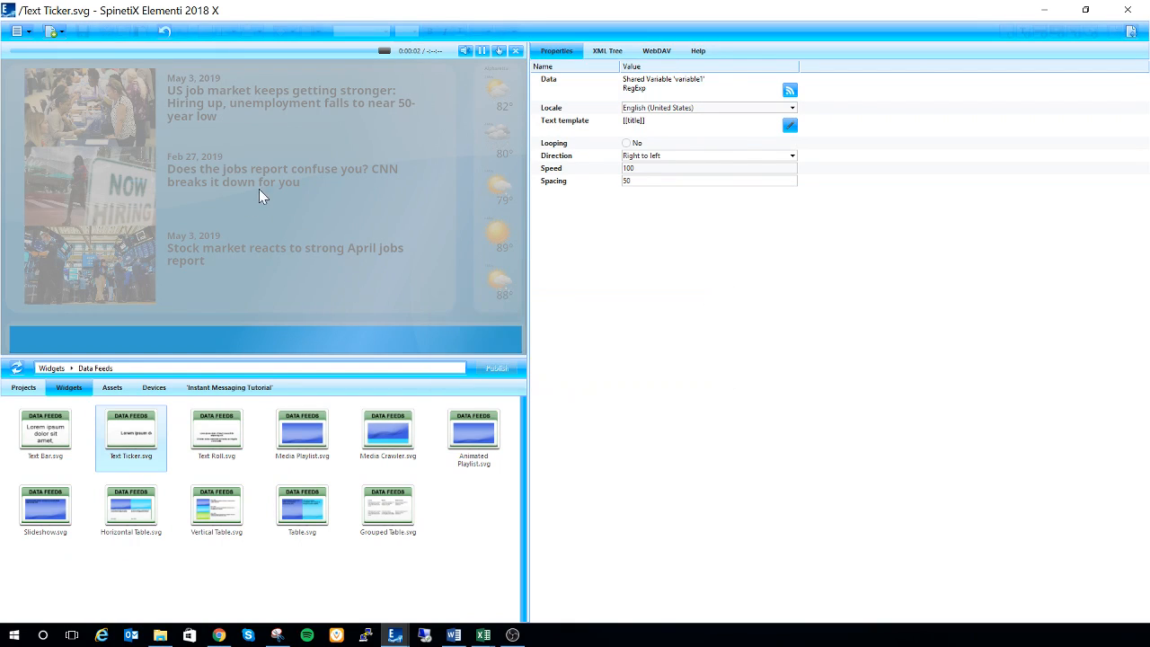
pyautogui.click(1131, 30)
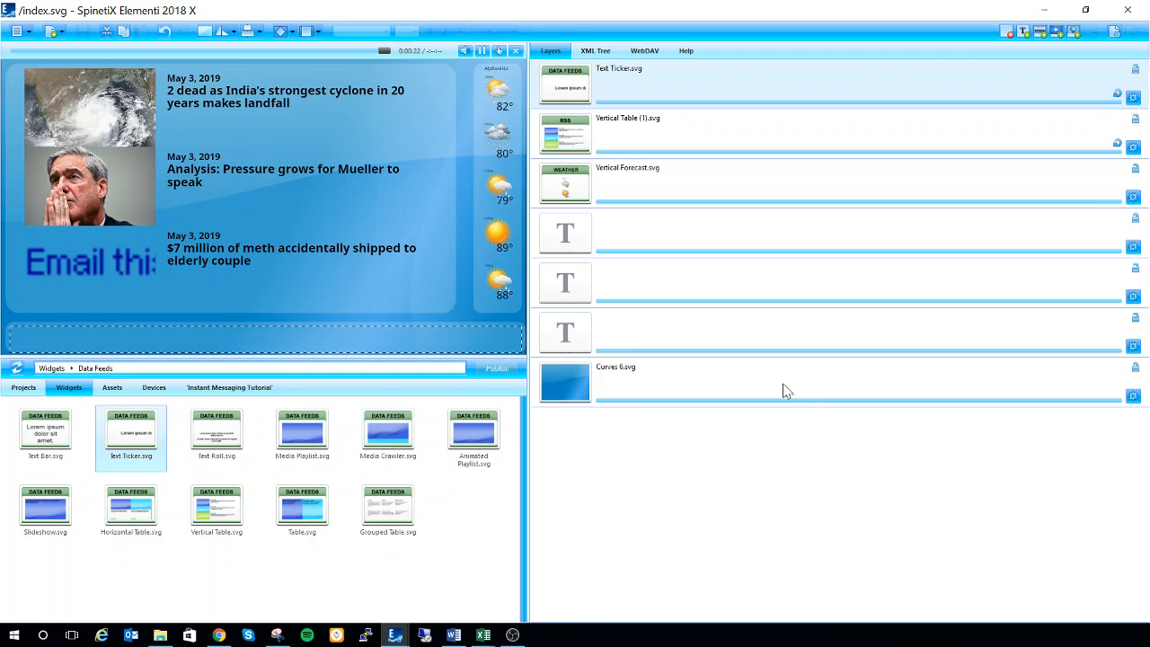
# Step: Turn the Developer Console off and on again, accepting that the current document is closed
pyautogui.click(29, 33)
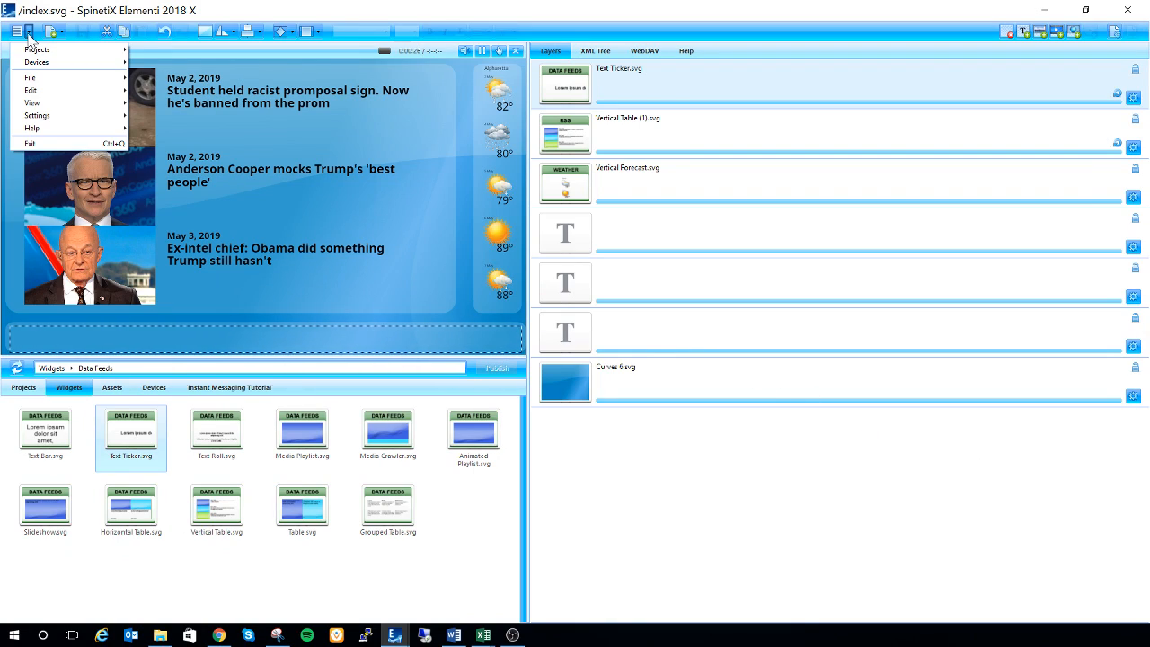
pyautogui.moveTo(33, 105)
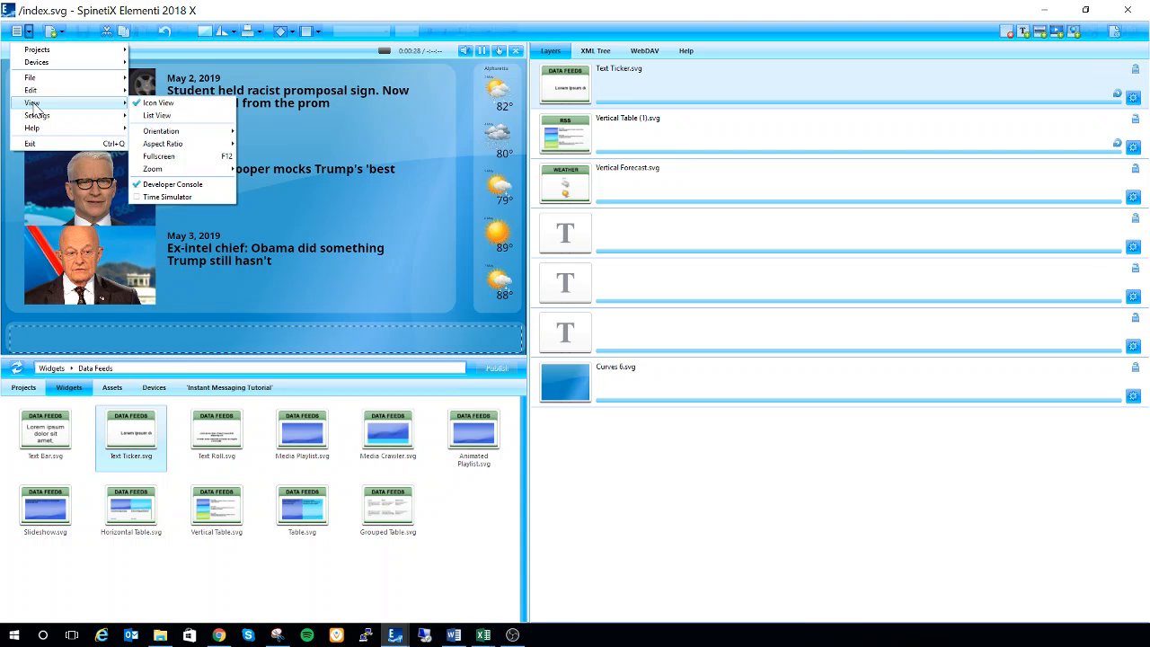
pyautogui.click(164, 185)
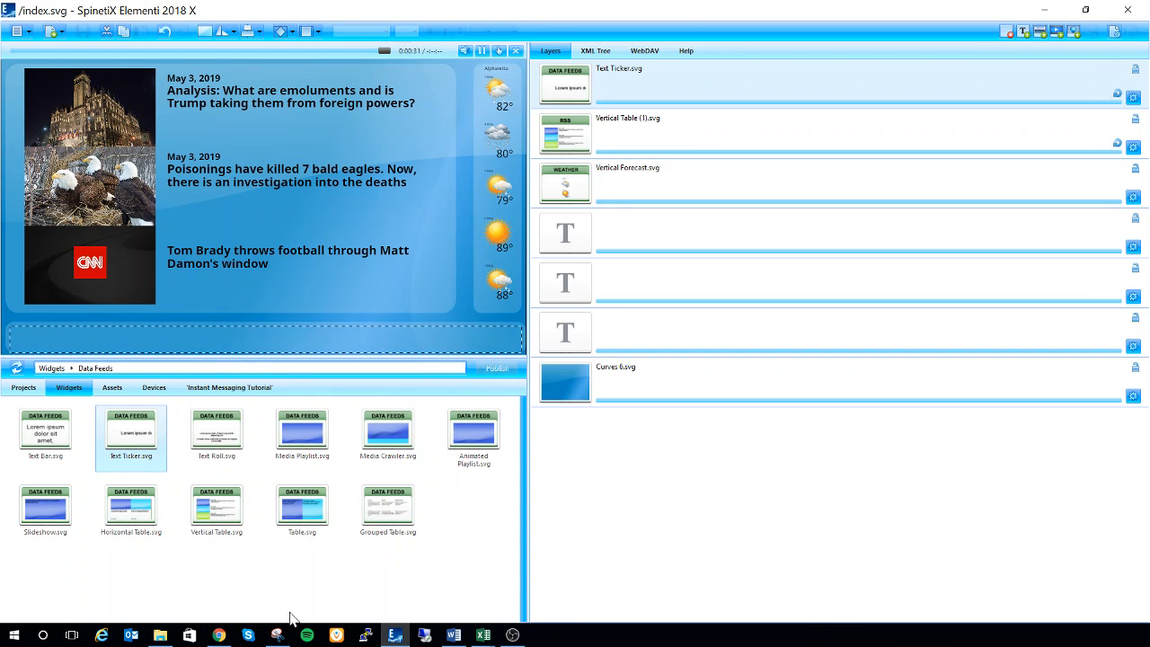
pyautogui.click(395, 635)
pyautogui.click(395, 634)
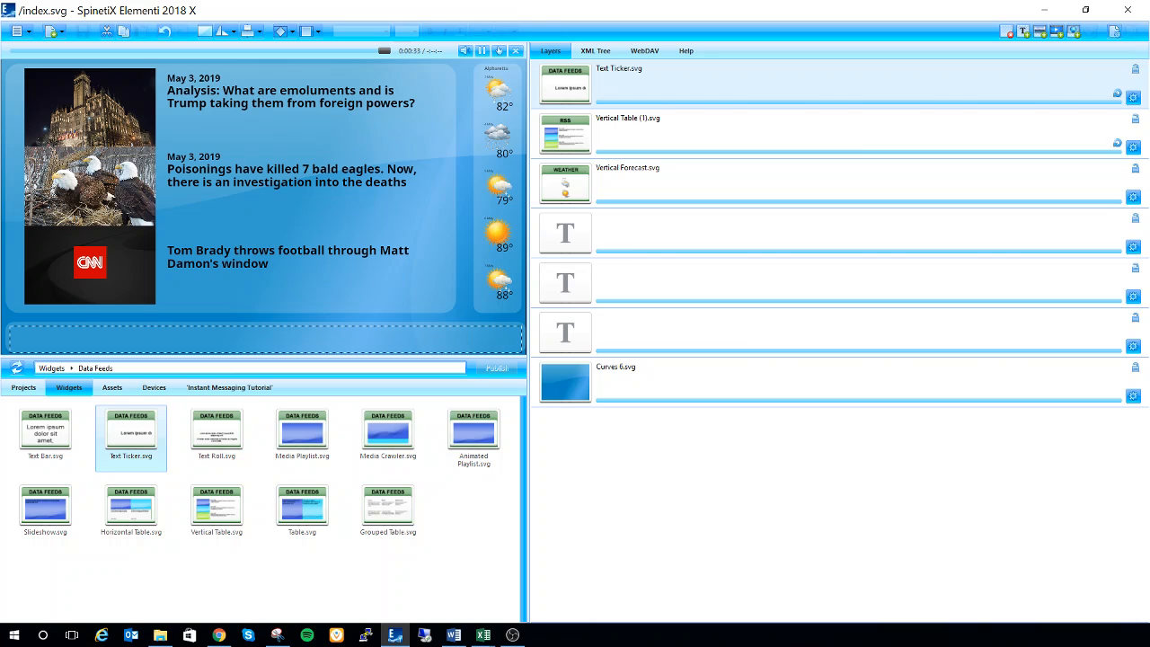
pyautogui.click(18, 31)
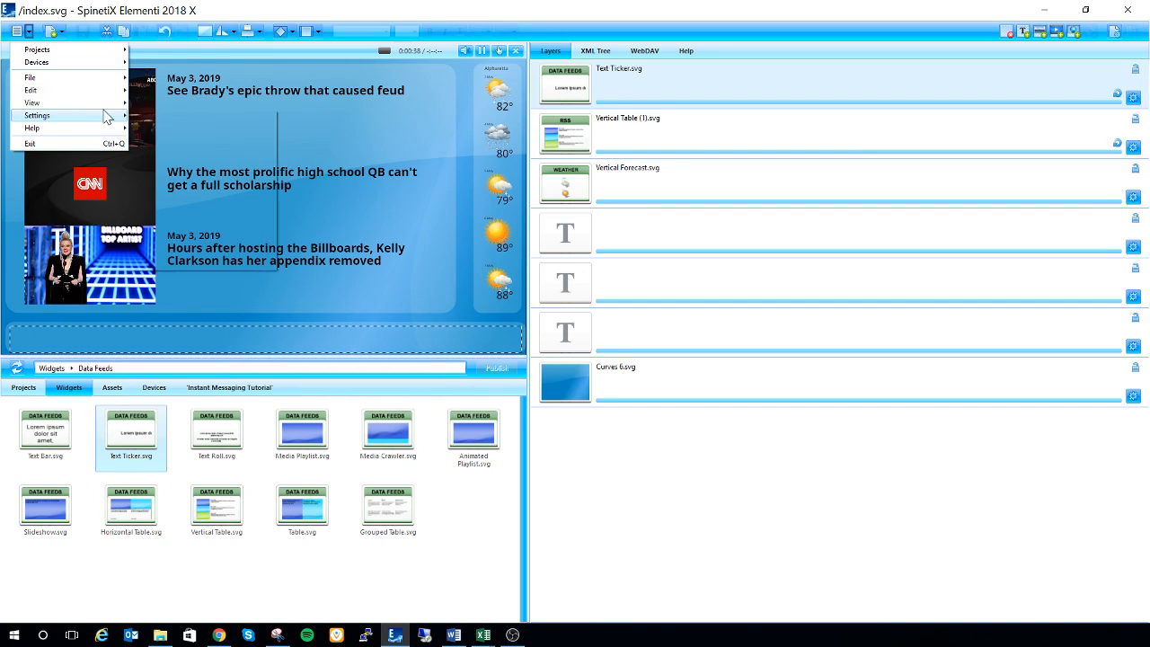
pyautogui.moveTo(117, 110)
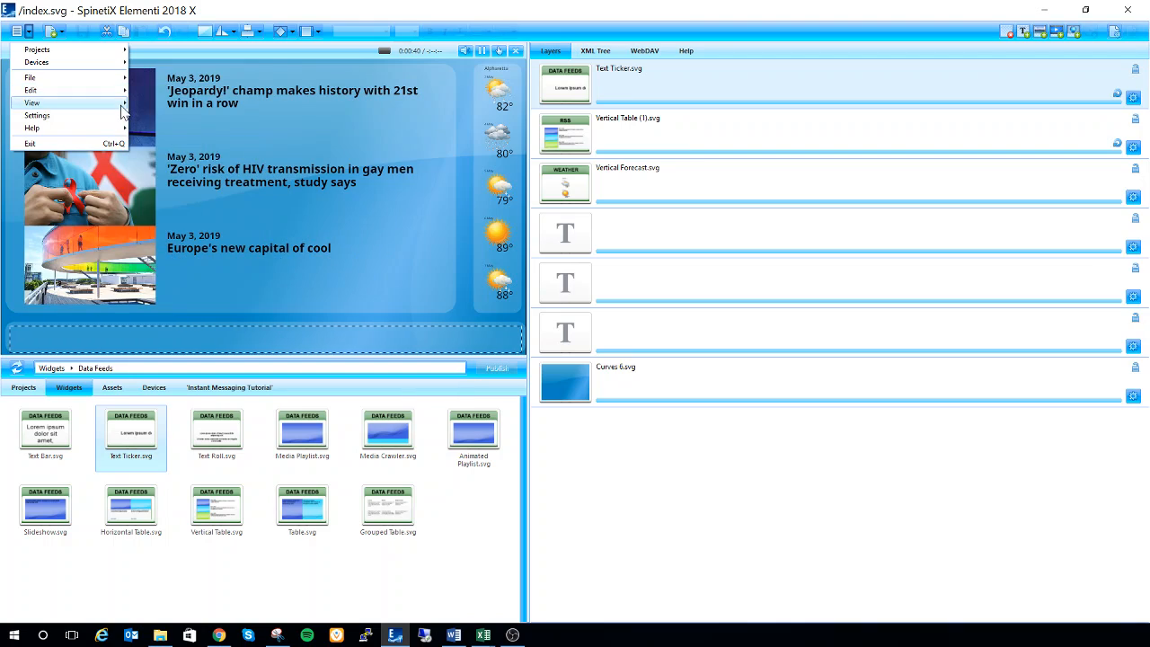
pyautogui.click(163, 184)
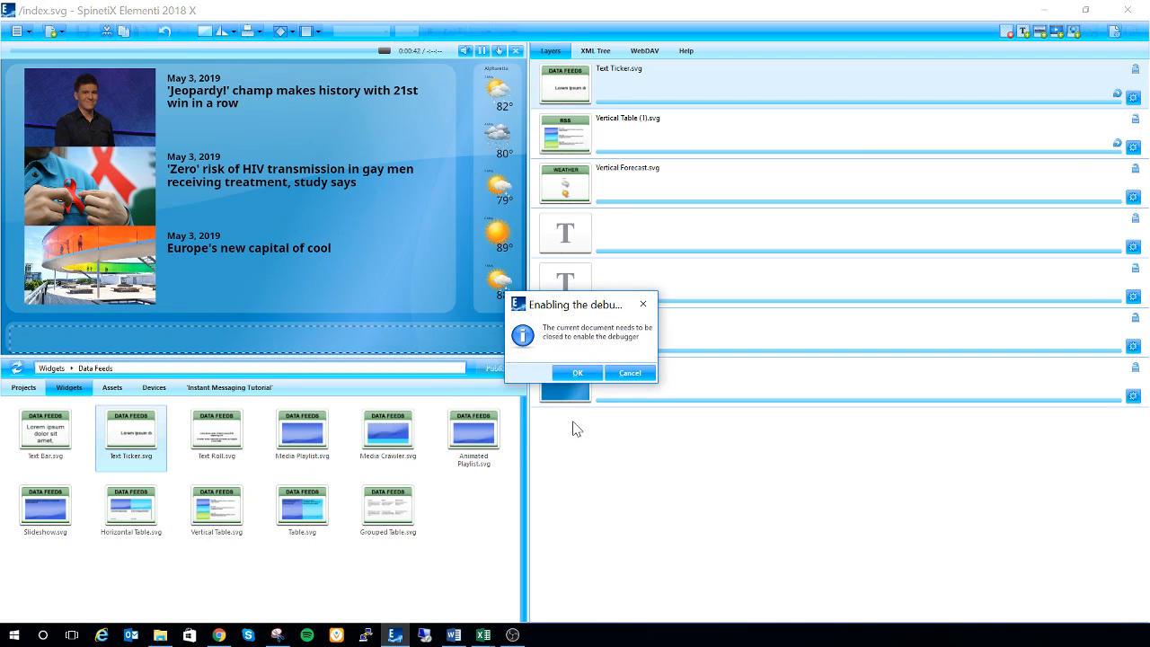
pyautogui.click(569, 374)
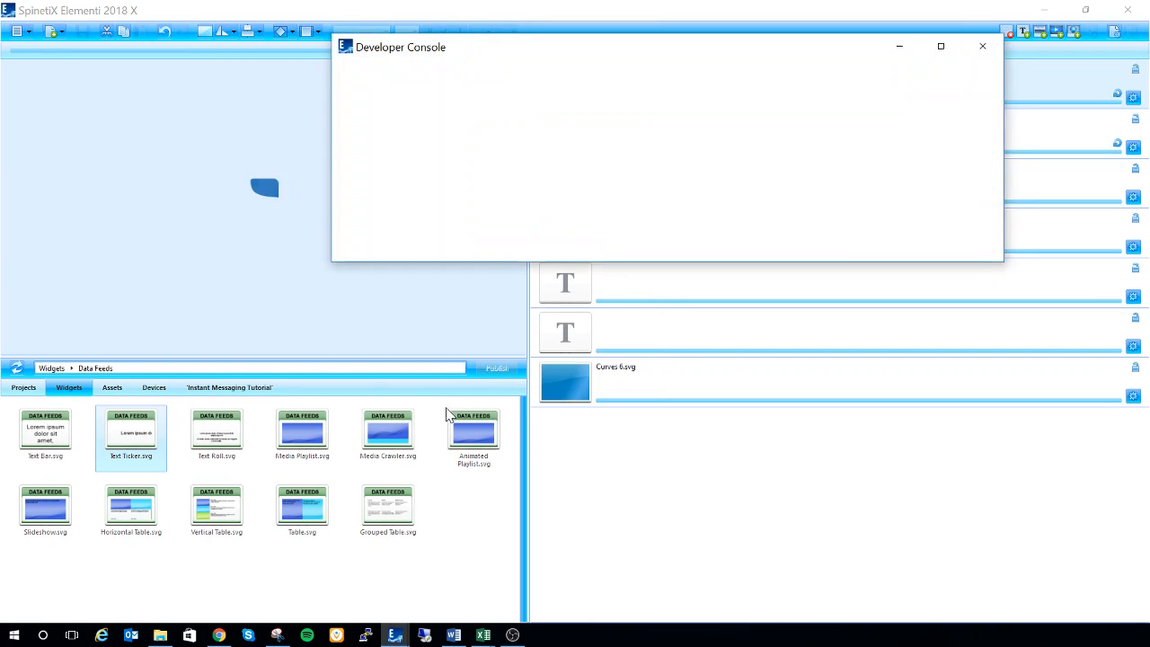
# Step: Reopen index.svg from the Instant Messaging Tutorial project
pyautogui.click(205, 395)
pyautogui.click(205, 393)
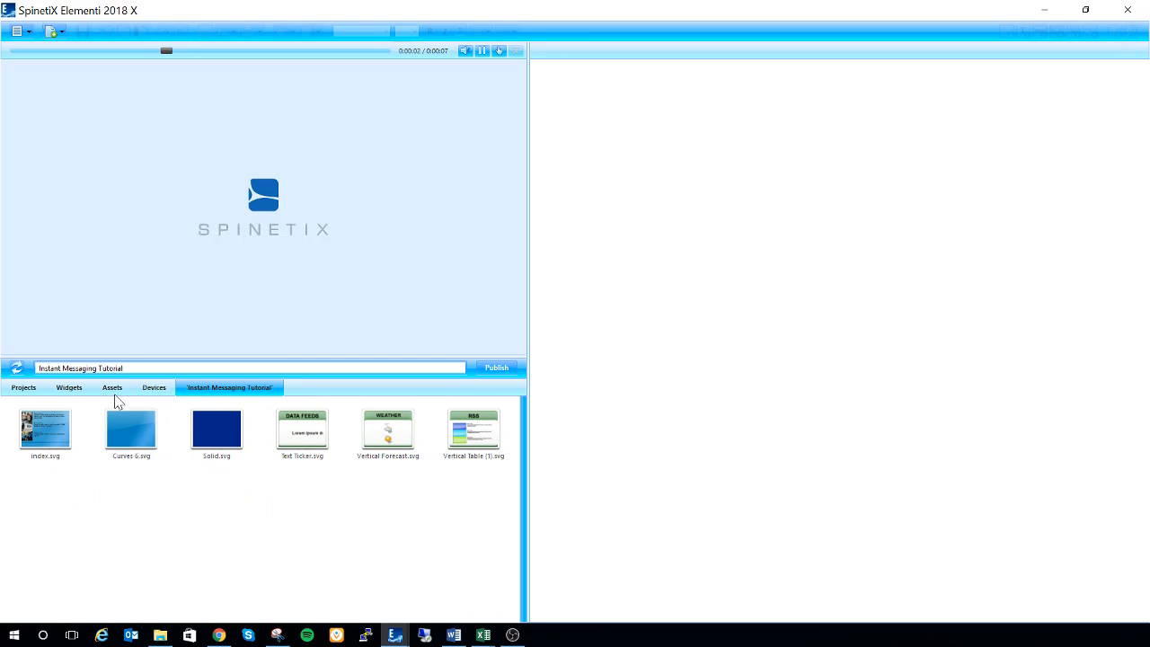
pyautogui.click(43, 419)
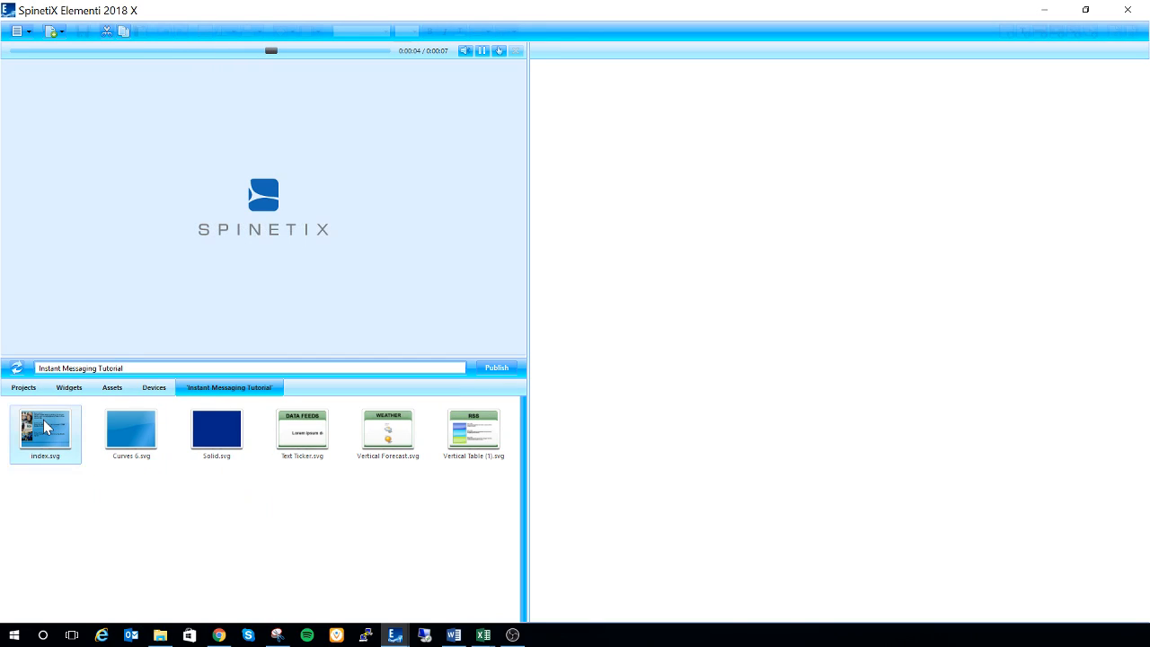
pyautogui.doubleClick(43, 419)
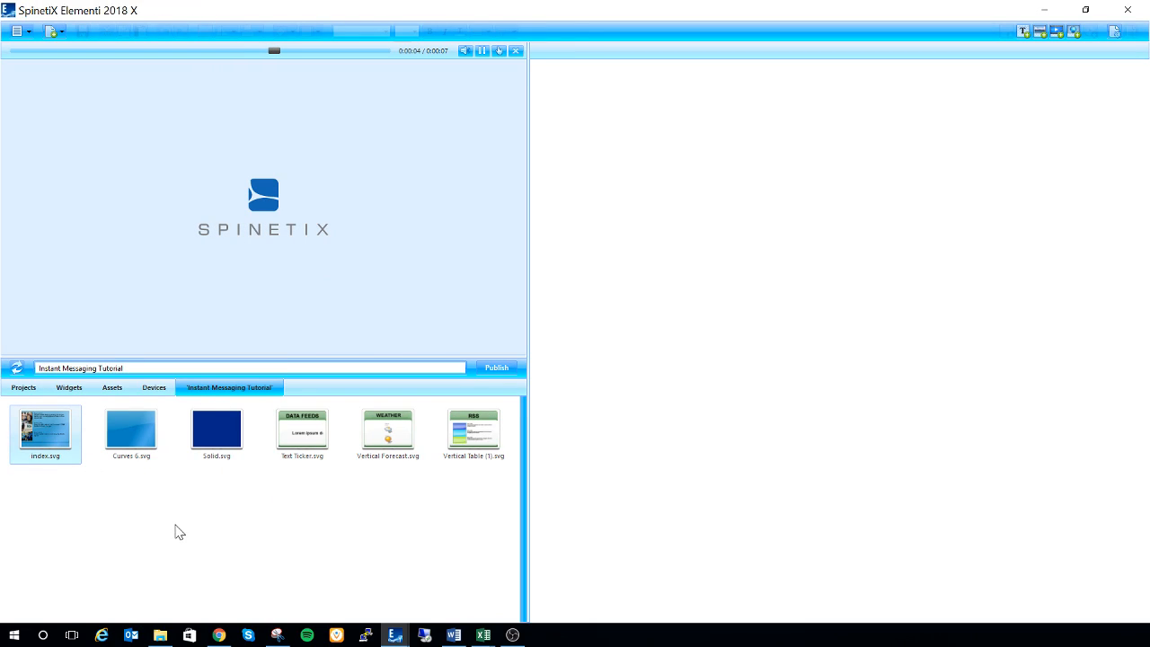
pyautogui.doubleClick(66, 429)
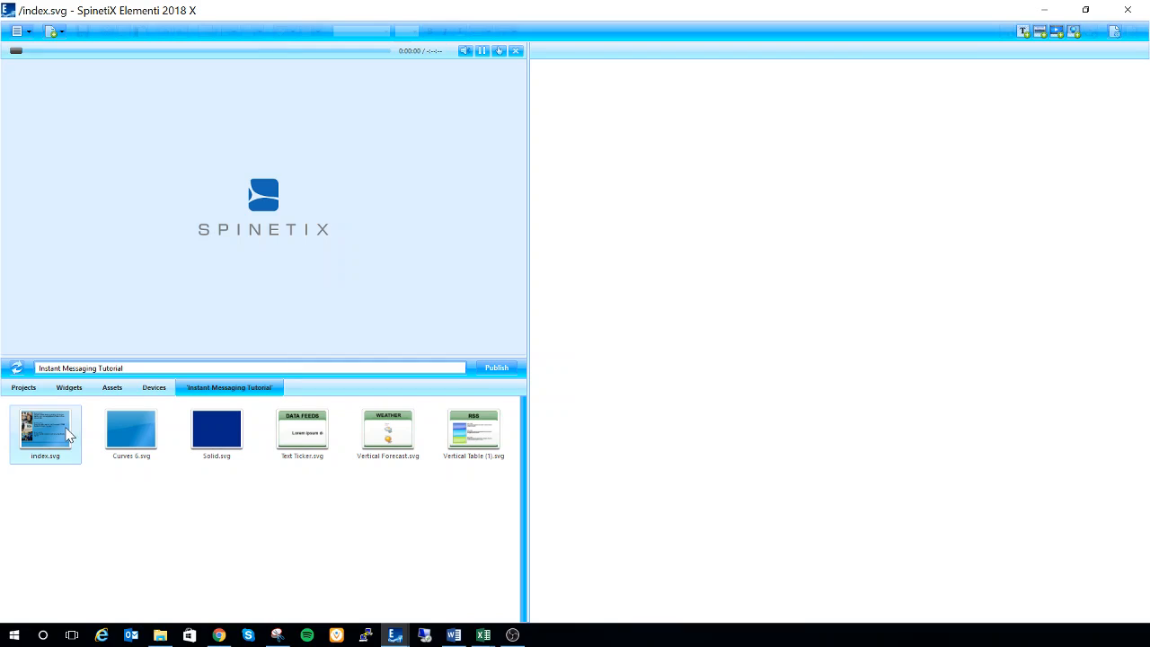
# Step: Switch to the Developer Console window and display its shared variables
pyautogui.moveTo(420, 633)
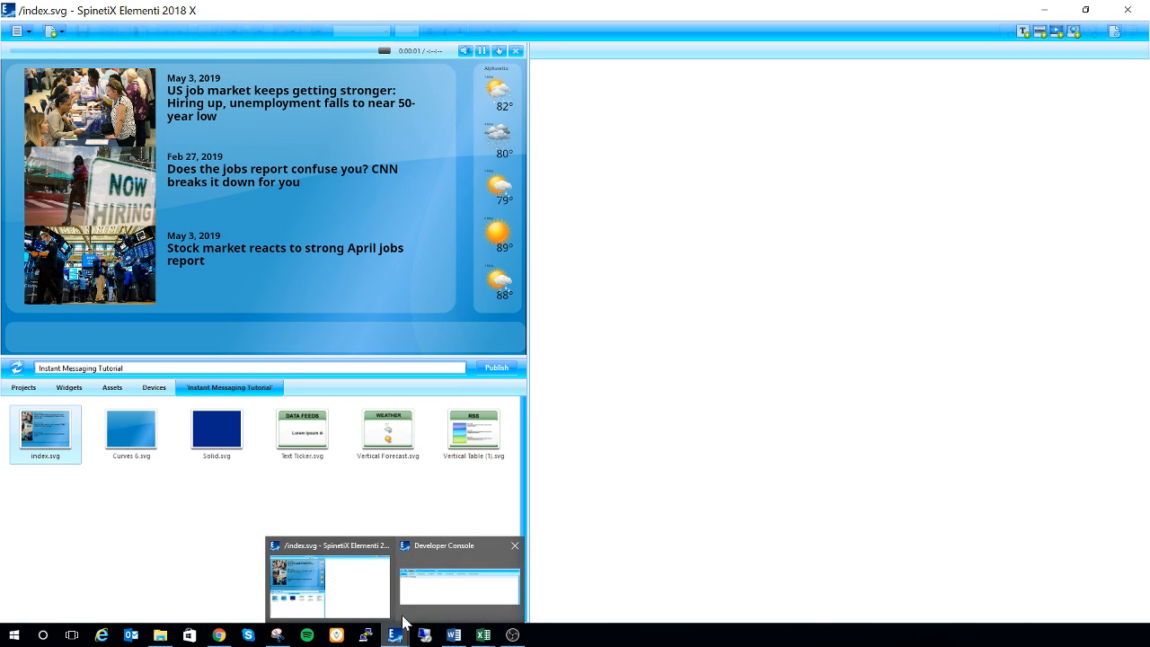
pyautogui.click(416, 604)
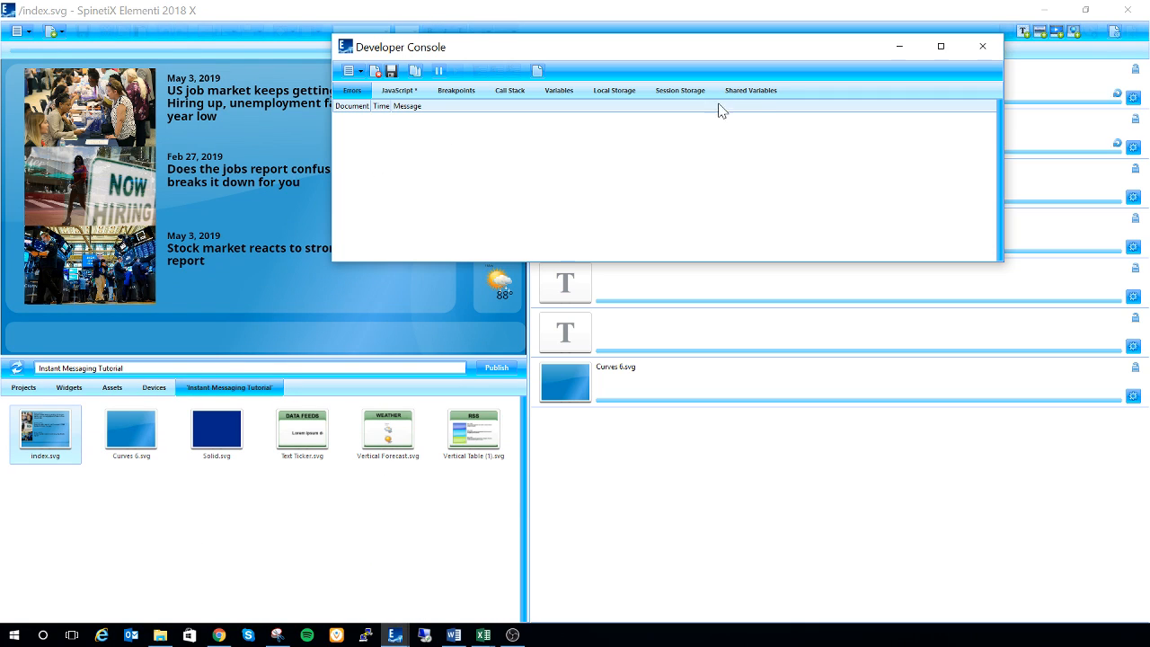
pyautogui.click(759, 92)
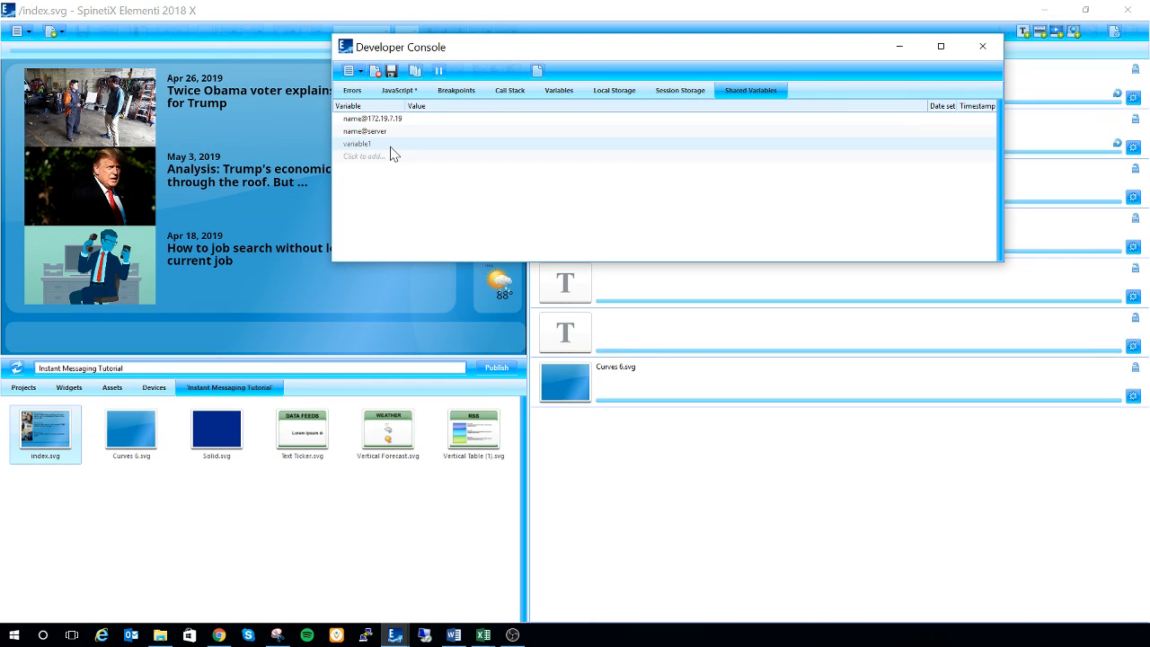
# Step: Set the value of variable1 to "Please Evacuate the Building" and move the console away from the layout preview
pyautogui.click(462, 144)
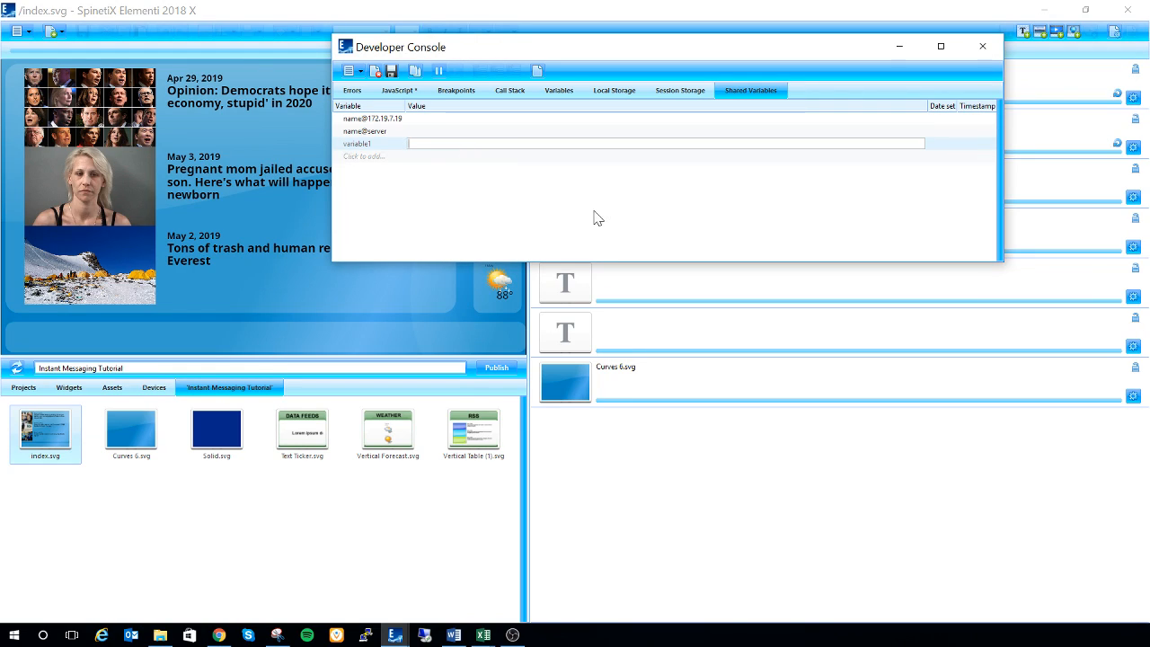
pyautogui.write('Please')
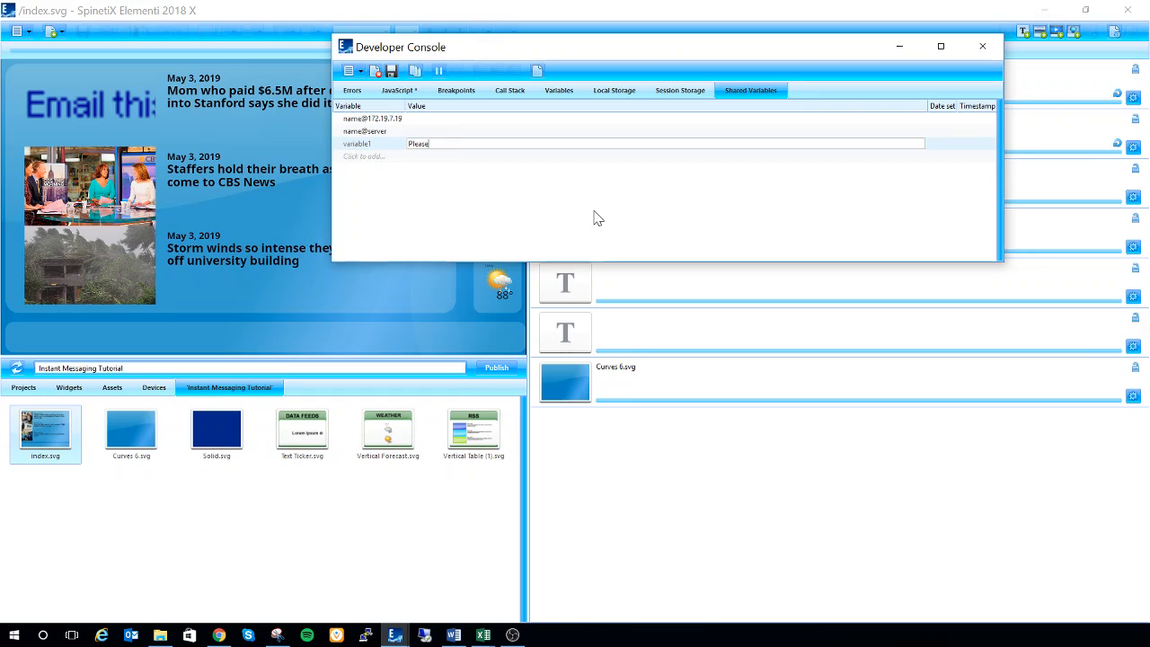
pyautogui.write(' Evacuate the Buil')
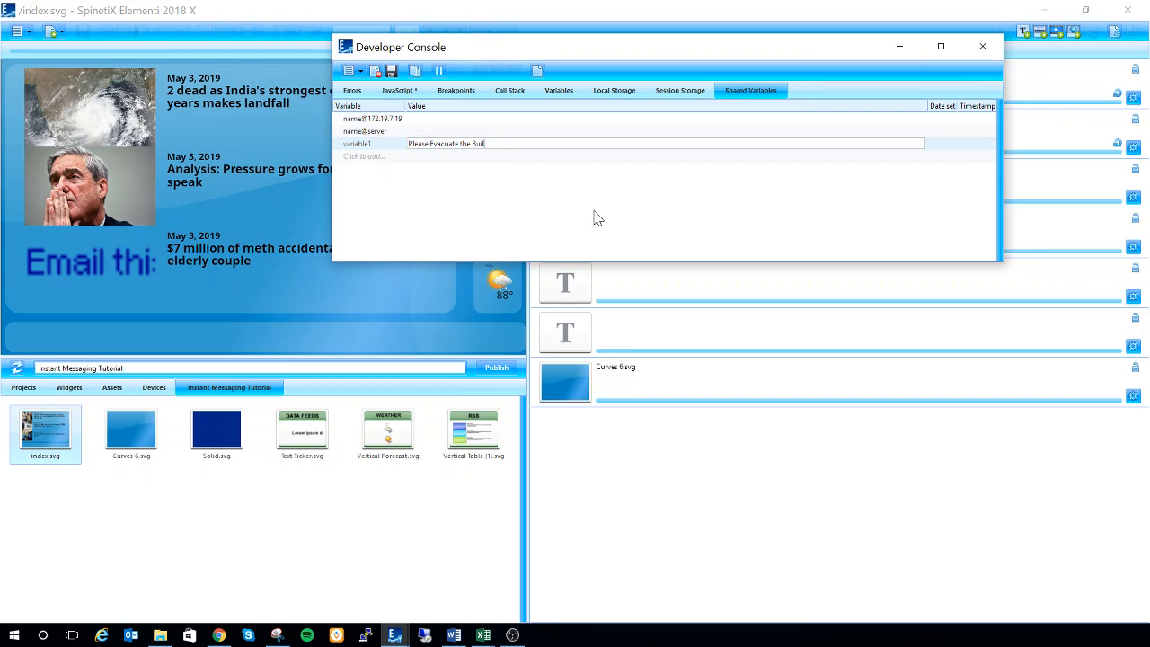
pyautogui.write('ding')
pyautogui.press('Return')
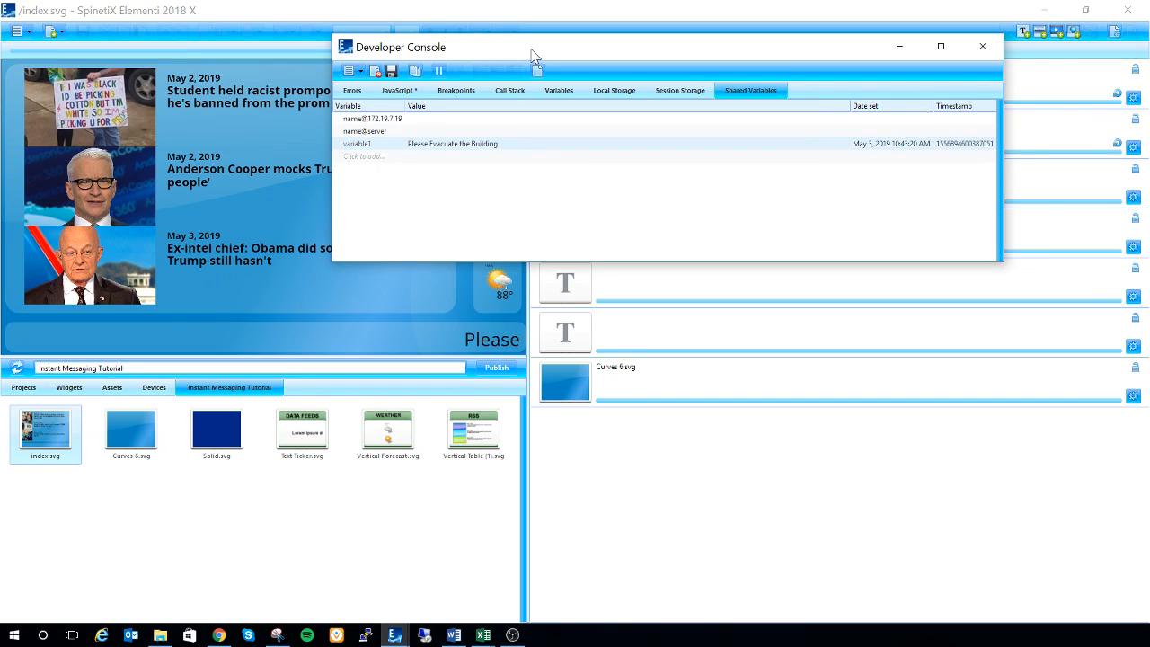
pyautogui.moveTo(532, 55); pyautogui.dragTo(589, 42)
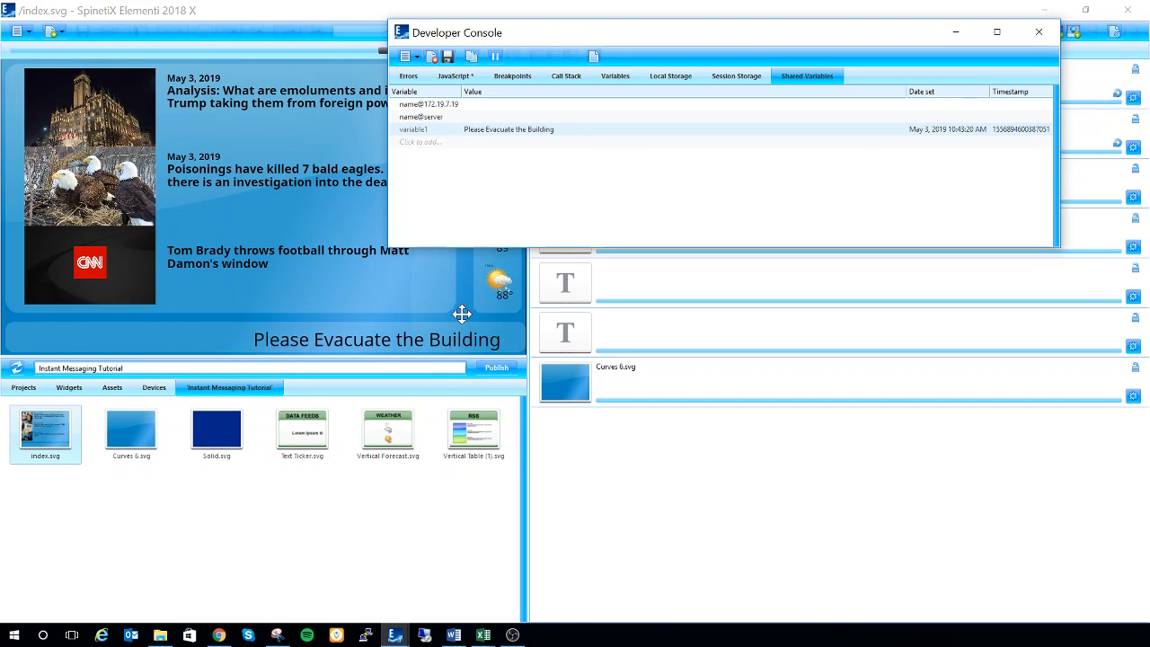
# Step: Replace the value of variable1 with "Take Cover" and close the Developer Console
pyautogui.doubleClick(567, 129)
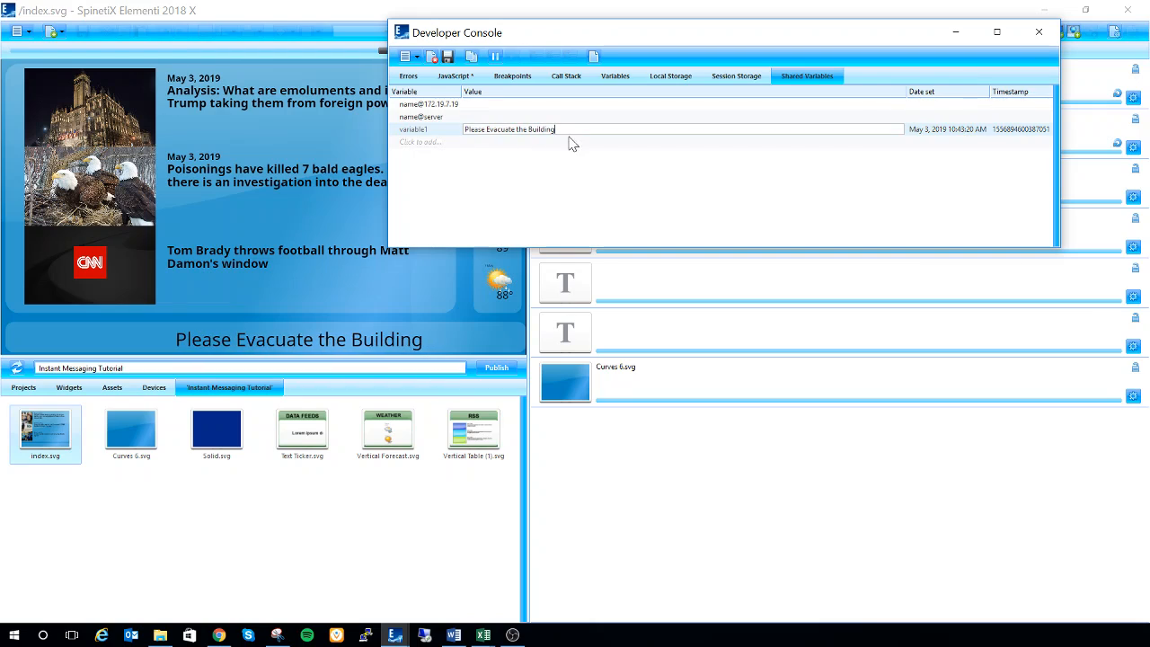
pyautogui.press('BackSpace')
pyautogui.press('BackSpace')
pyautogui.press('BackSpace')
pyautogui.press('BackSpace')
pyautogui.press('BackSpace')
pyautogui.press('BackSpace')
pyautogui.press('BackSpace')
pyautogui.press('BackSpace')
pyautogui.press('BackSpace')
pyautogui.press('BackSpace')
pyautogui.press('BackSpace')
pyautogui.press('BackSpace')
pyautogui.press('BackSpace')
pyautogui.press('BackSpace')
pyautogui.press('BackSpace')
pyautogui.press('BackSpace')
pyautogui.press('BackSpace')
pyautogui.press('BackSpace')
pyautogui.press('BackSpace')
pyautogui.press('BackSpace')
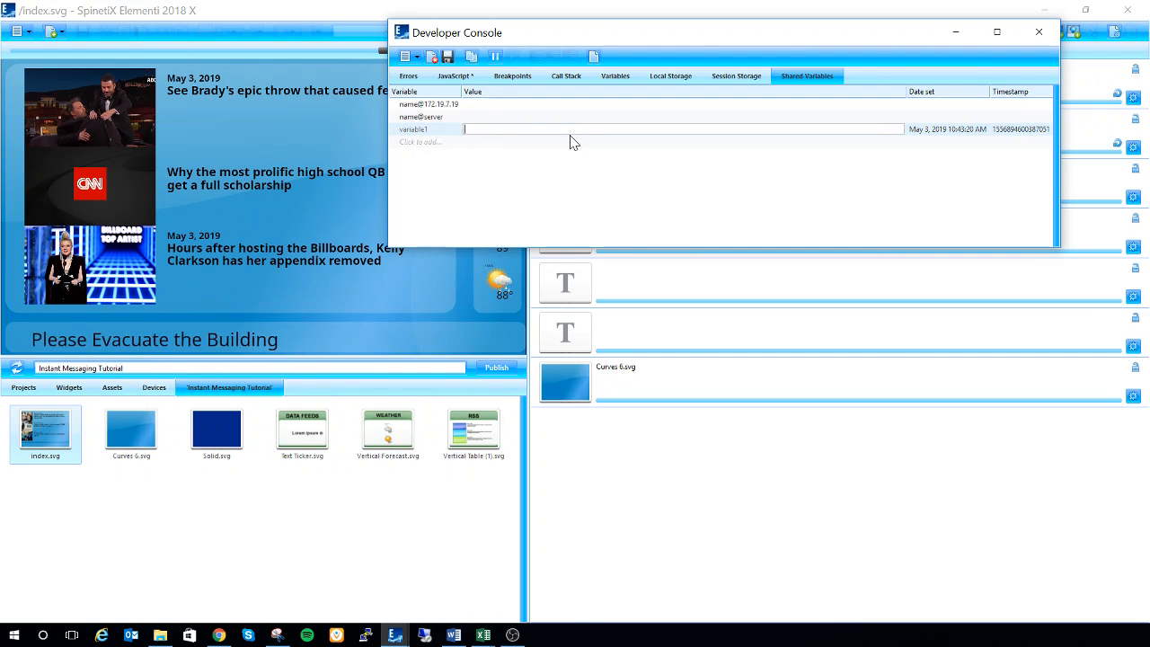
pyautogui.write('Take Cover')
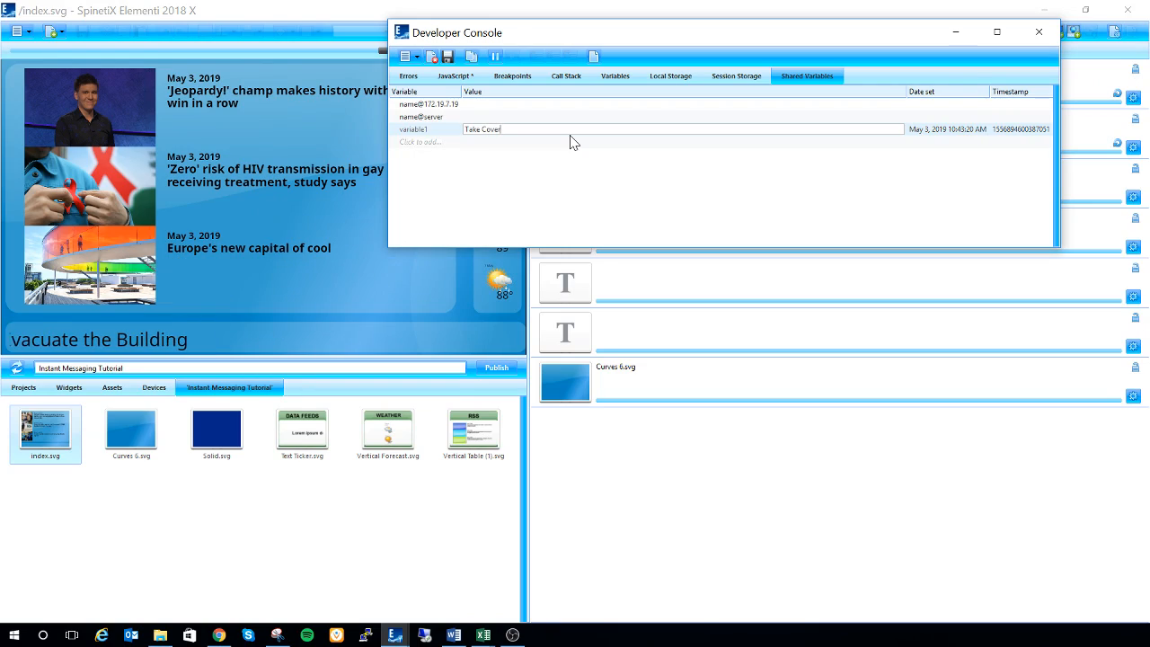
pyautogui.press('Return')
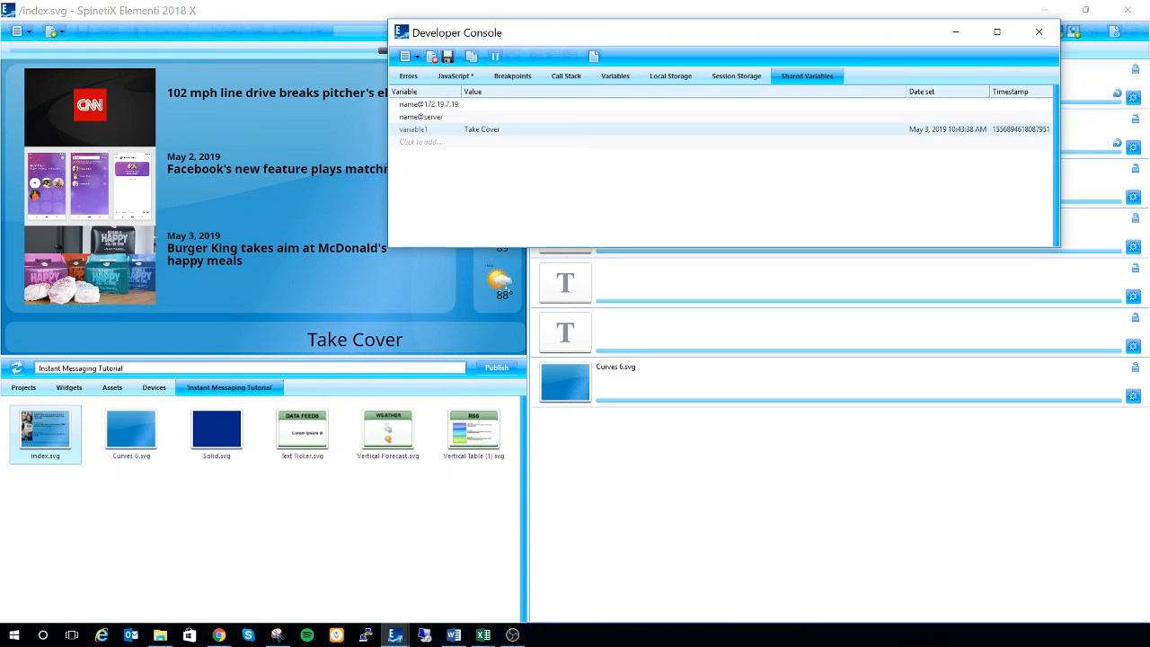
pyautogui.click(1038, 32)
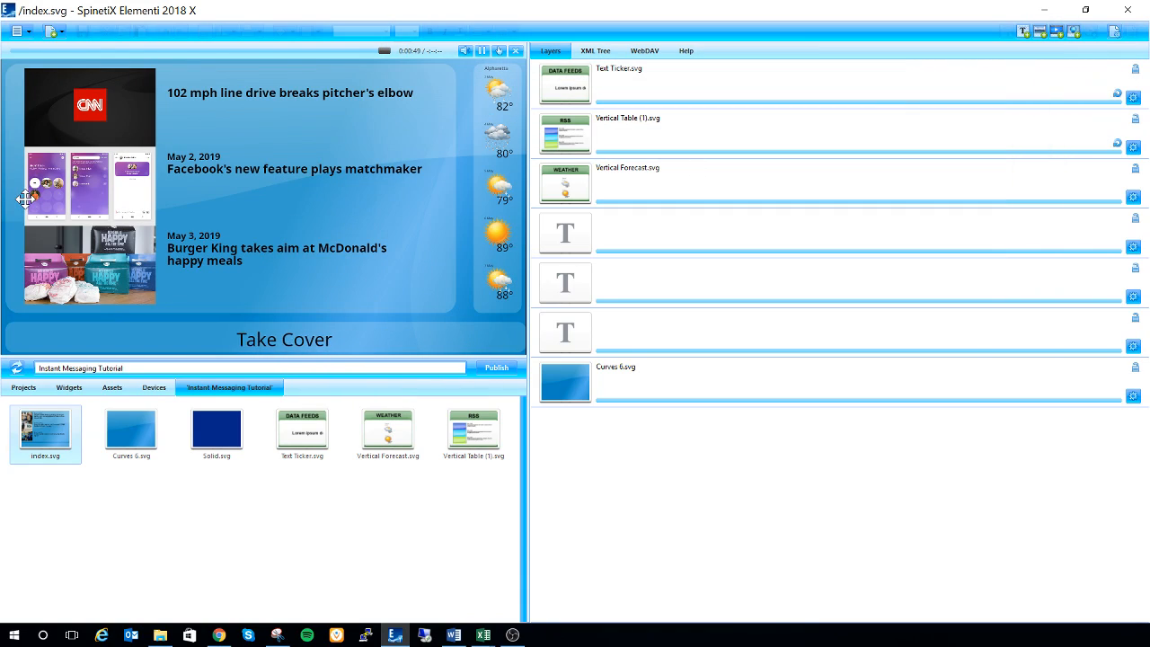